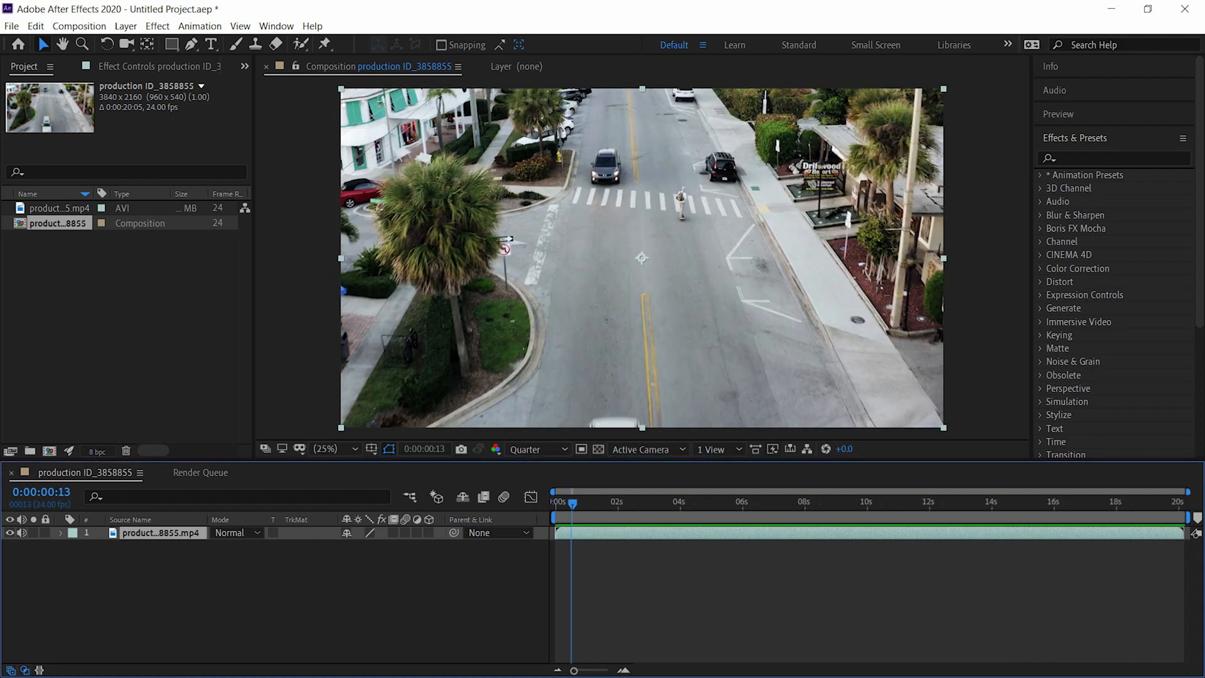
Step: Stop the preview, display the Tracker controls and enlarge the composition view
key("space")
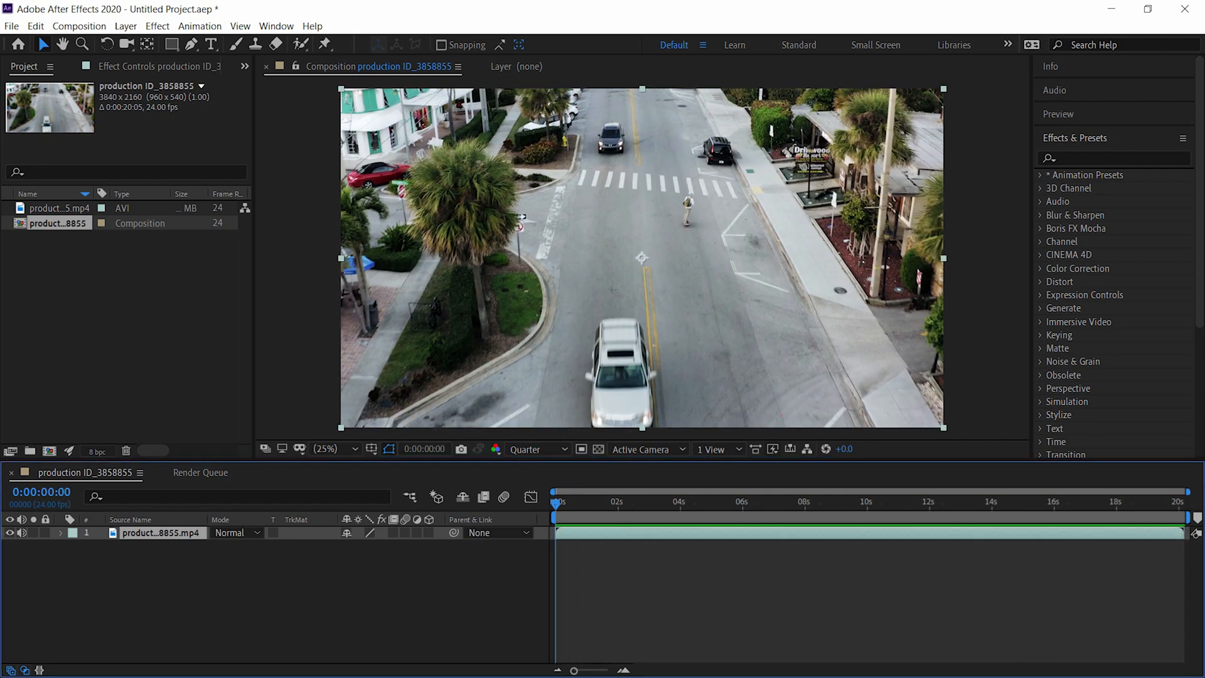
left_click(1074, 137)
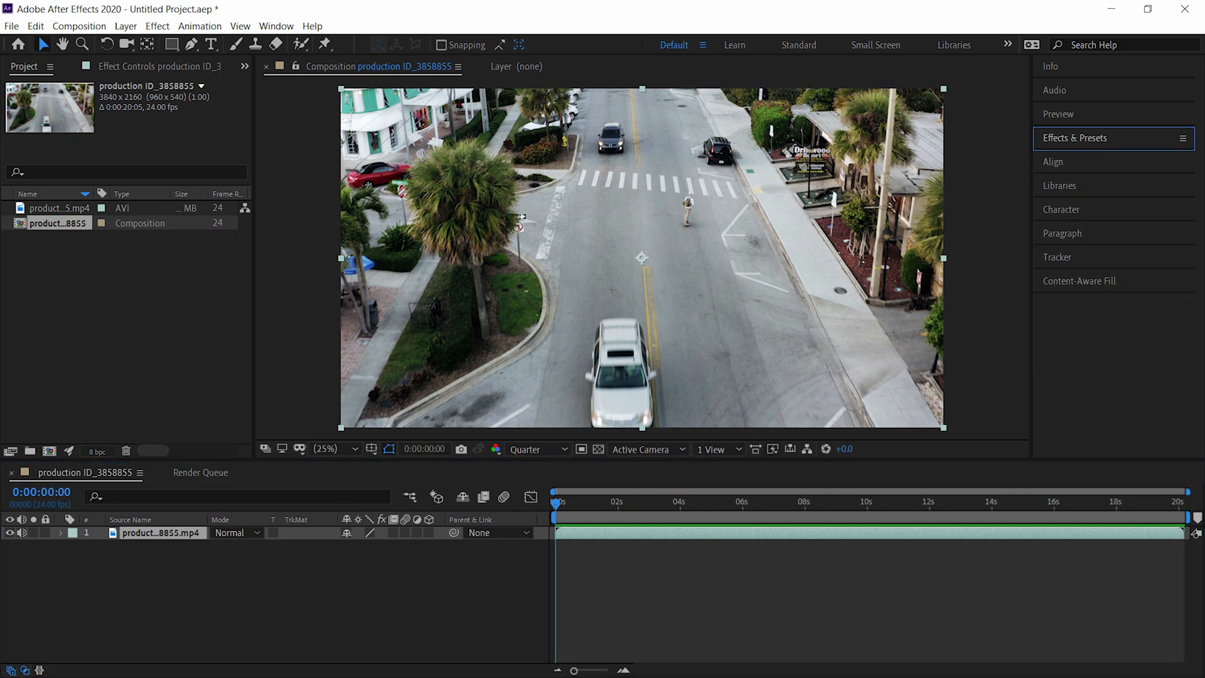
left_click(1057, 257)
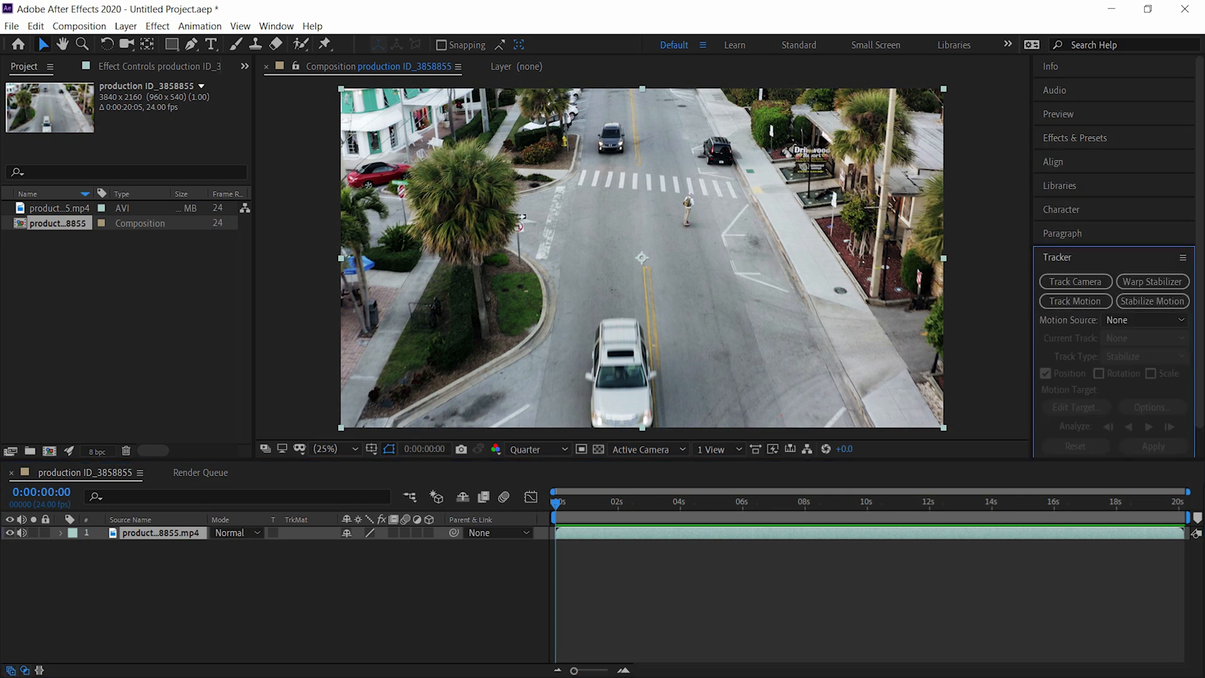
left_click_drag(603, 461, 603, 538)
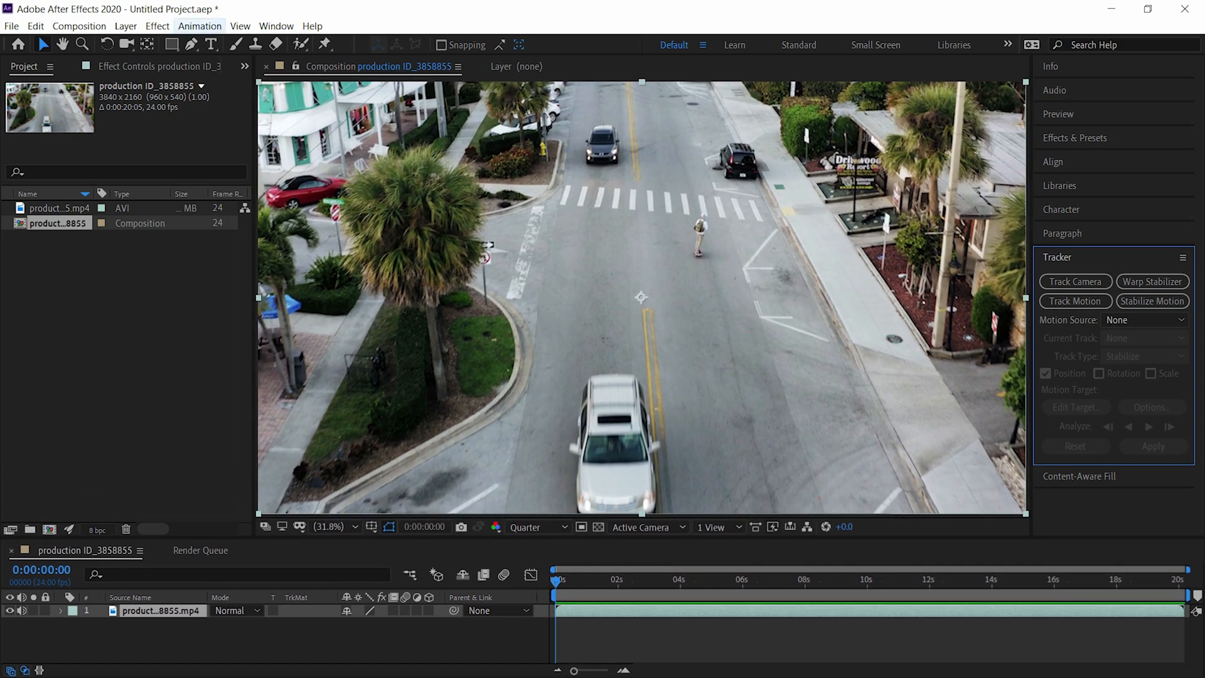
left_click(277, 26)
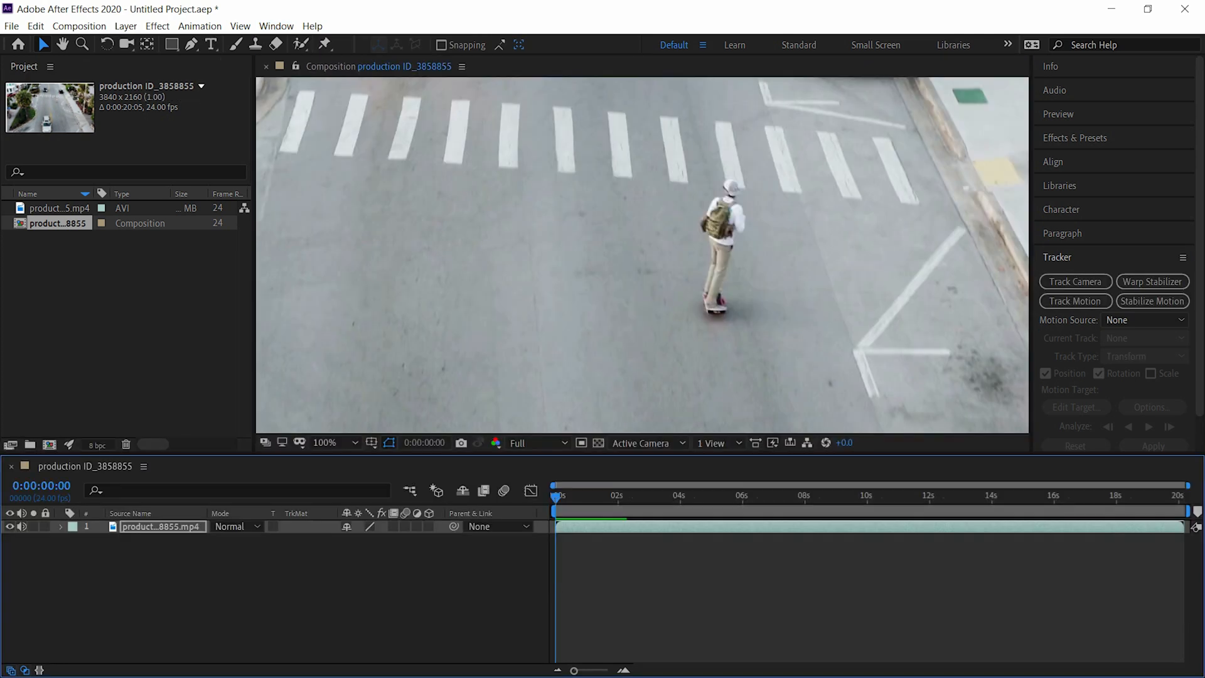
Step: Start Track Motion on the video layer and place Track Point 1 on the upper part of the skateboarder's backpack
scroll(740, 265, "up", 1)
left_click_drag(741, 266, 736, 414)
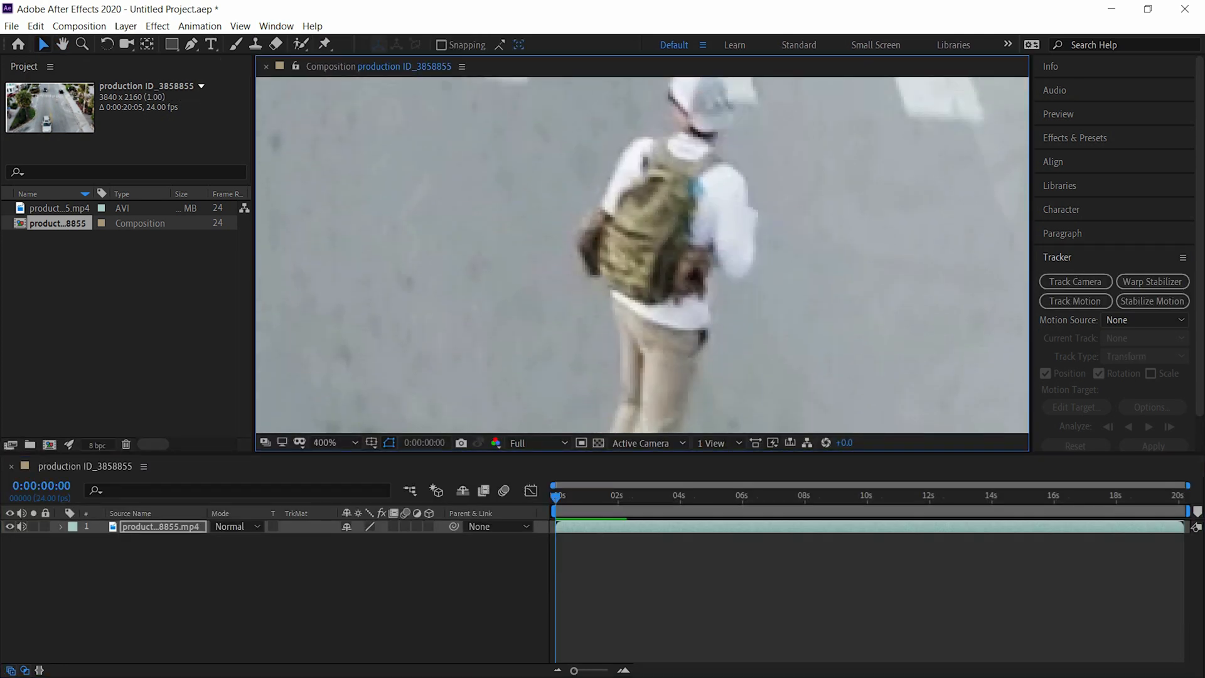
left_click(1075, 301)
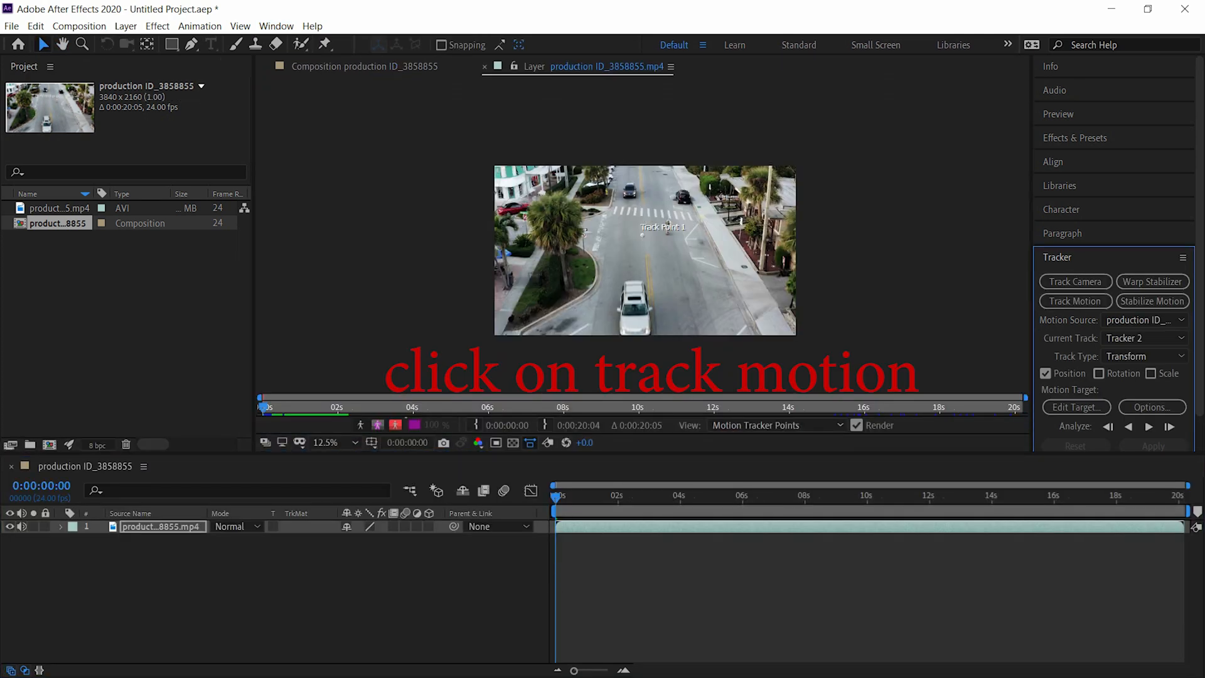
scroll(673, 227, "up", 3)
key("space")
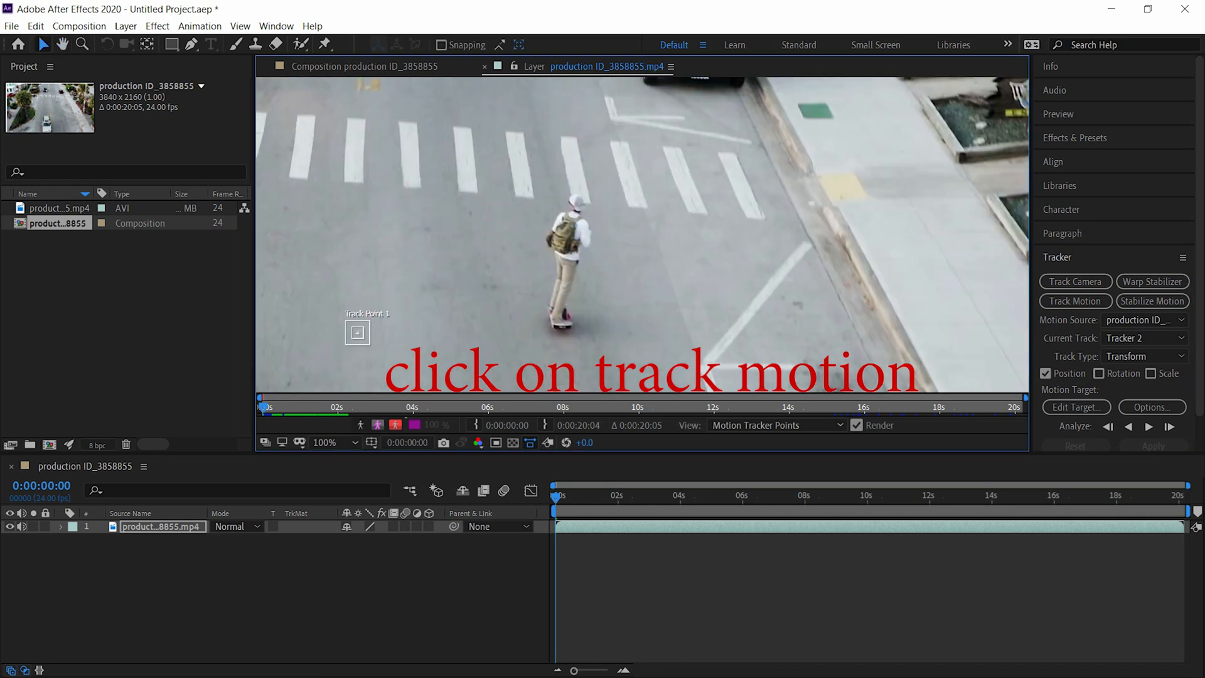
left_click_drag(358, 332, 525, 227)
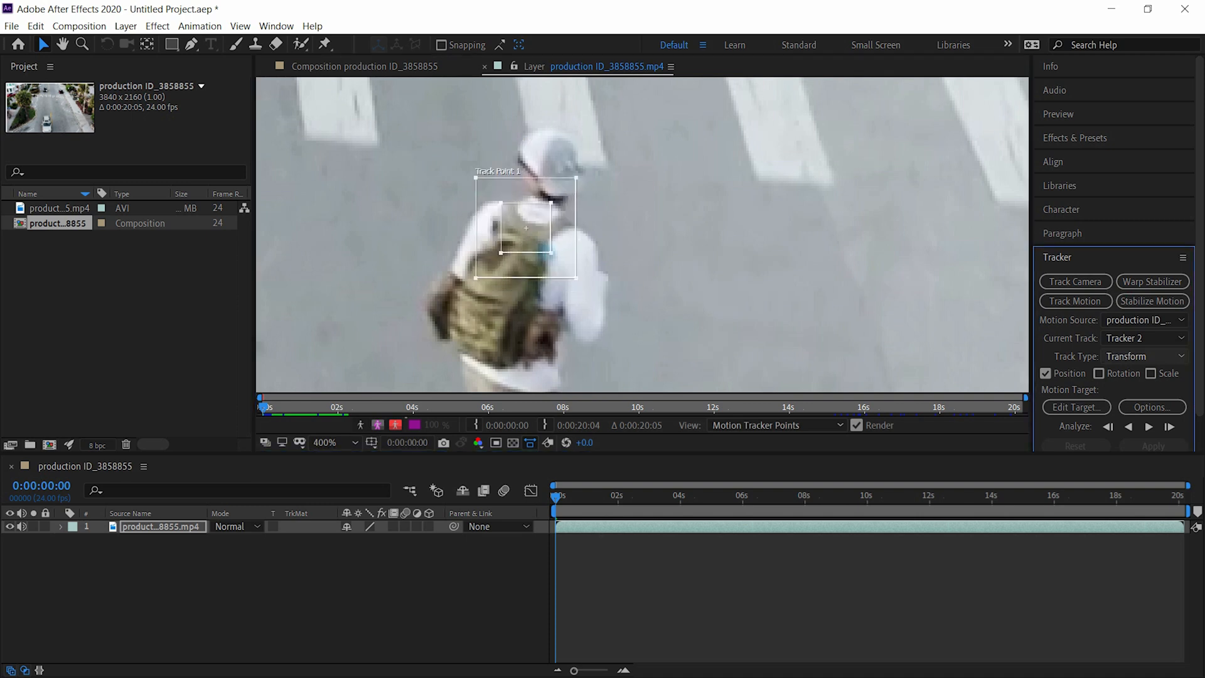
Step: Enable Rotation tracking and place Track Point 2 on the lower part of the skateboarder's backpack
left_click(1098, 372)
left_click_drag(768, 234, 501, 364)
scroll(696, 264, "down", 2)
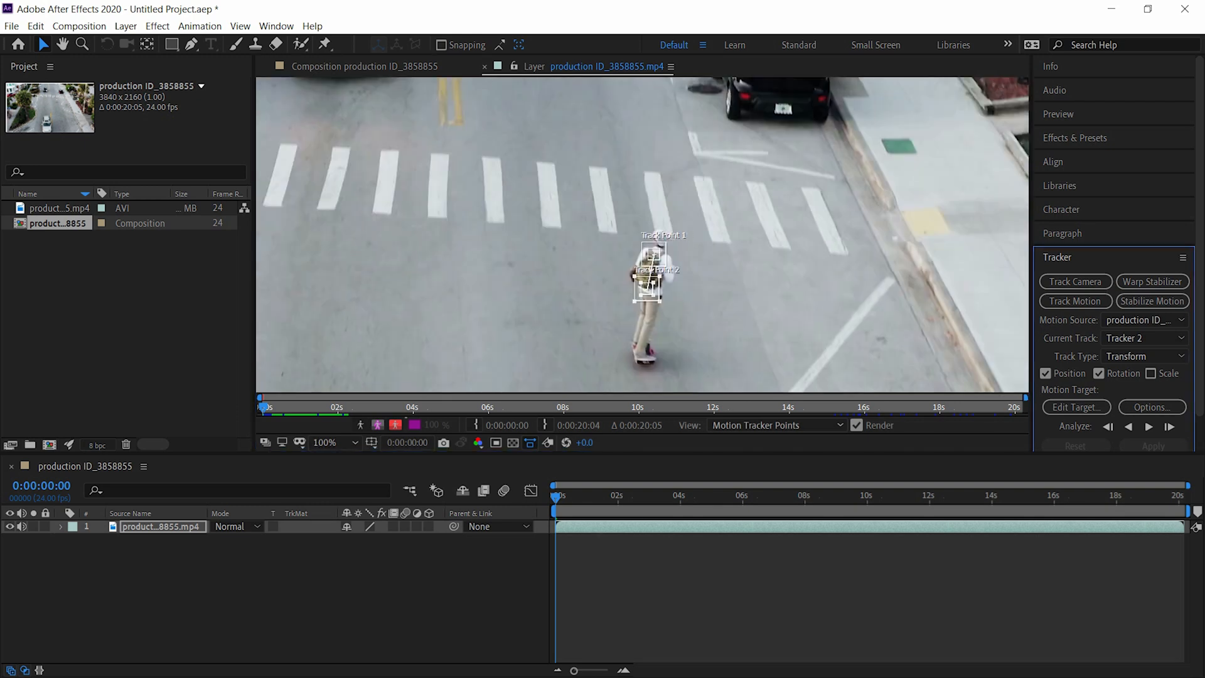
Step: Analyze both track points forward through the whole clip and return to the first frame
scroll(690, 270, "down", 3)
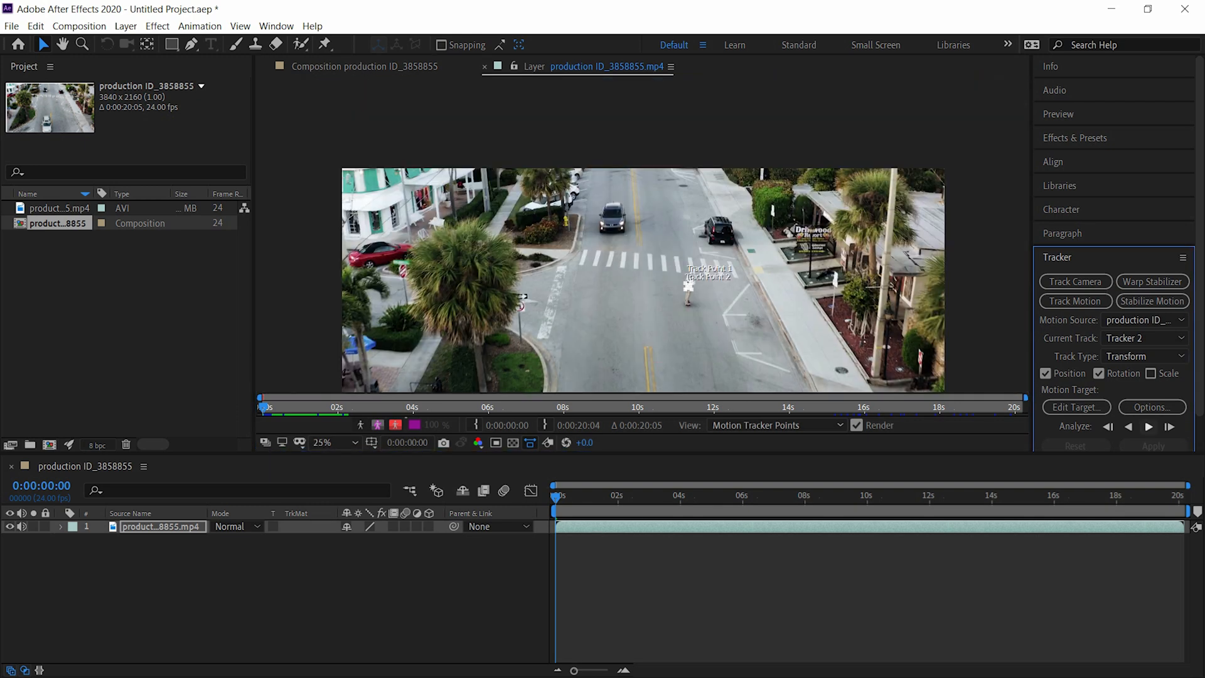
left_click(1149, 426)
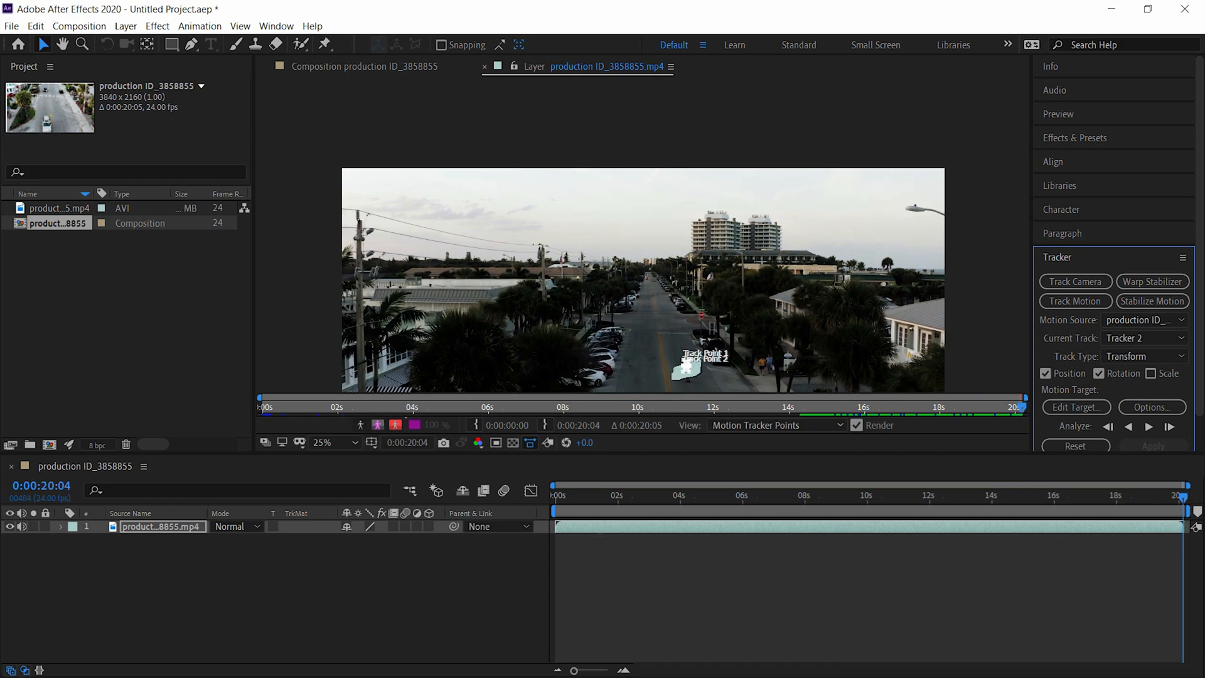
left_click_drag(642, 495, 555, 495)
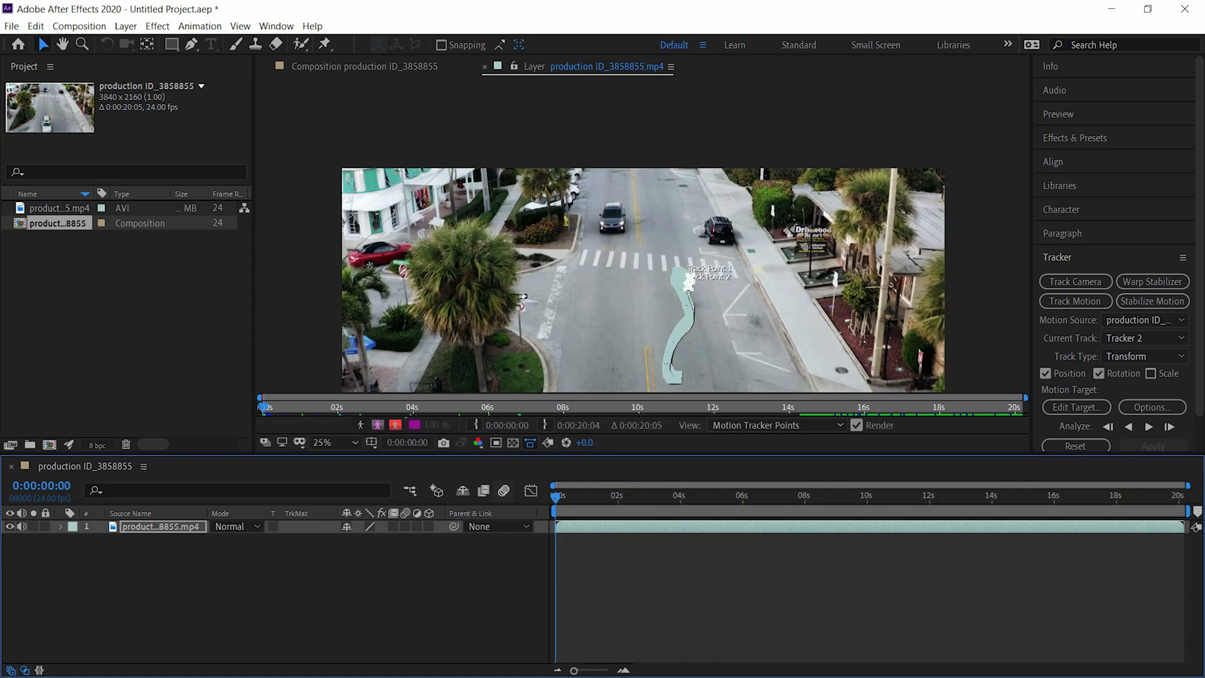
Step: Add a null object to the composition
right_click(260, 417)
mouse_move(295, 426)
left_click(488, 506)
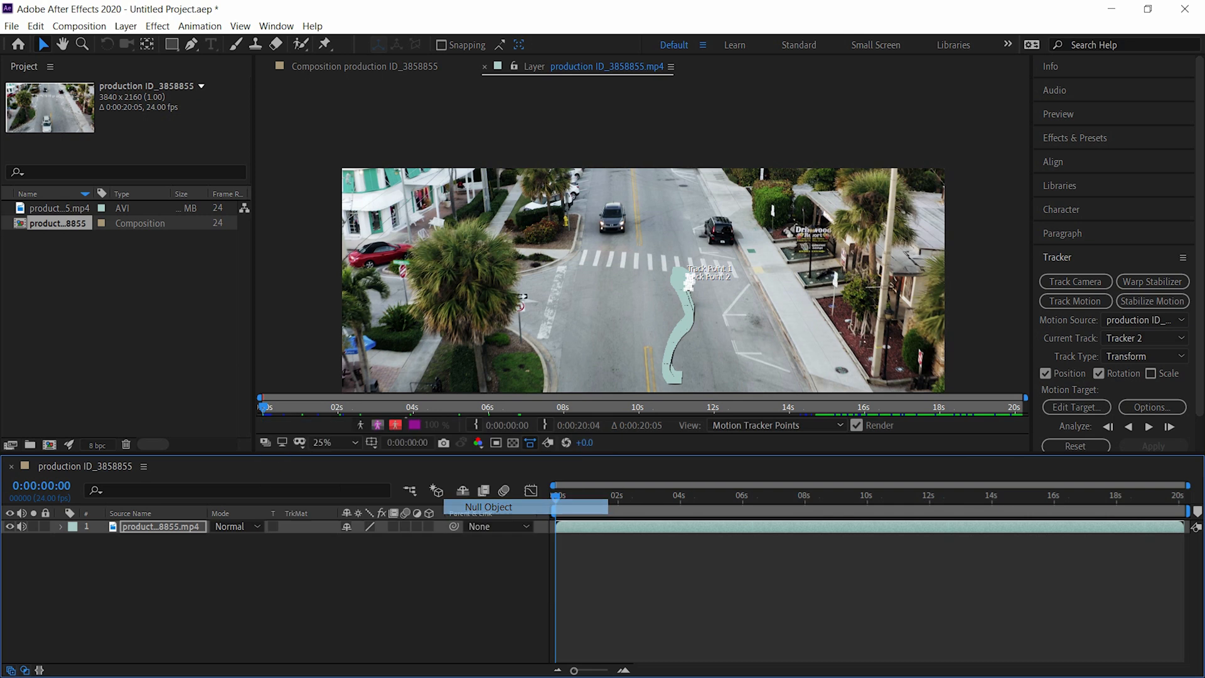
Step: Set the Null 1 layer as the motion target and apply the tracking data to it
left_click(1075, 406)
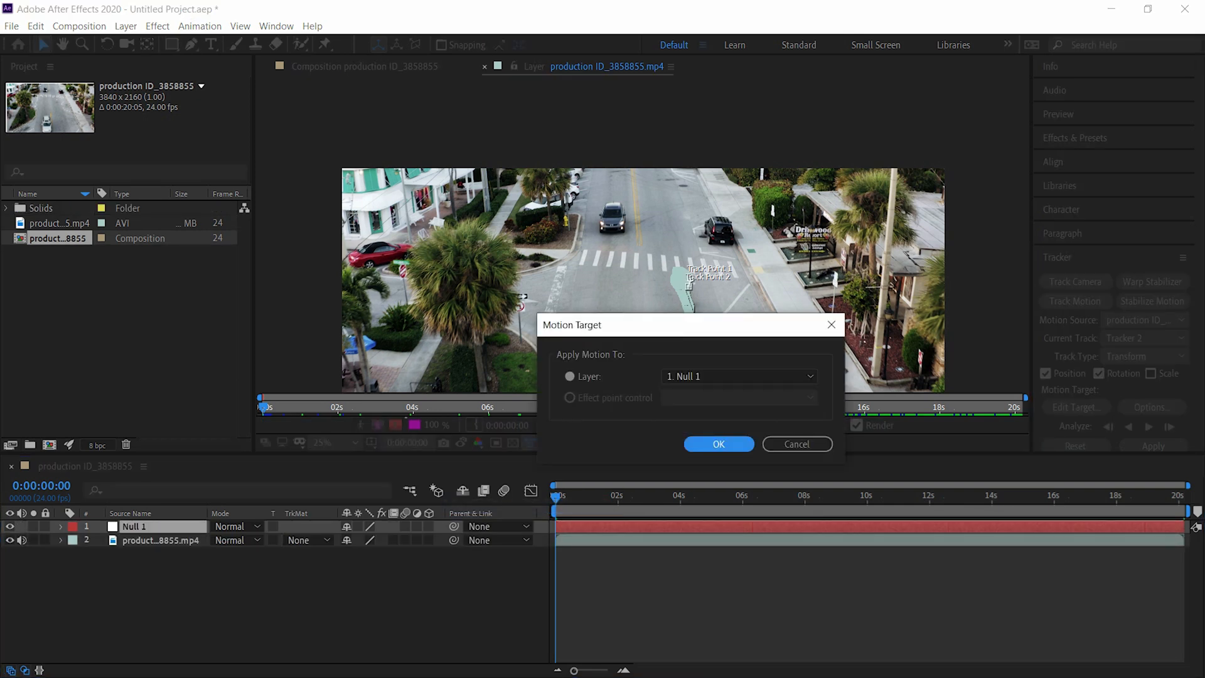
key("Return")
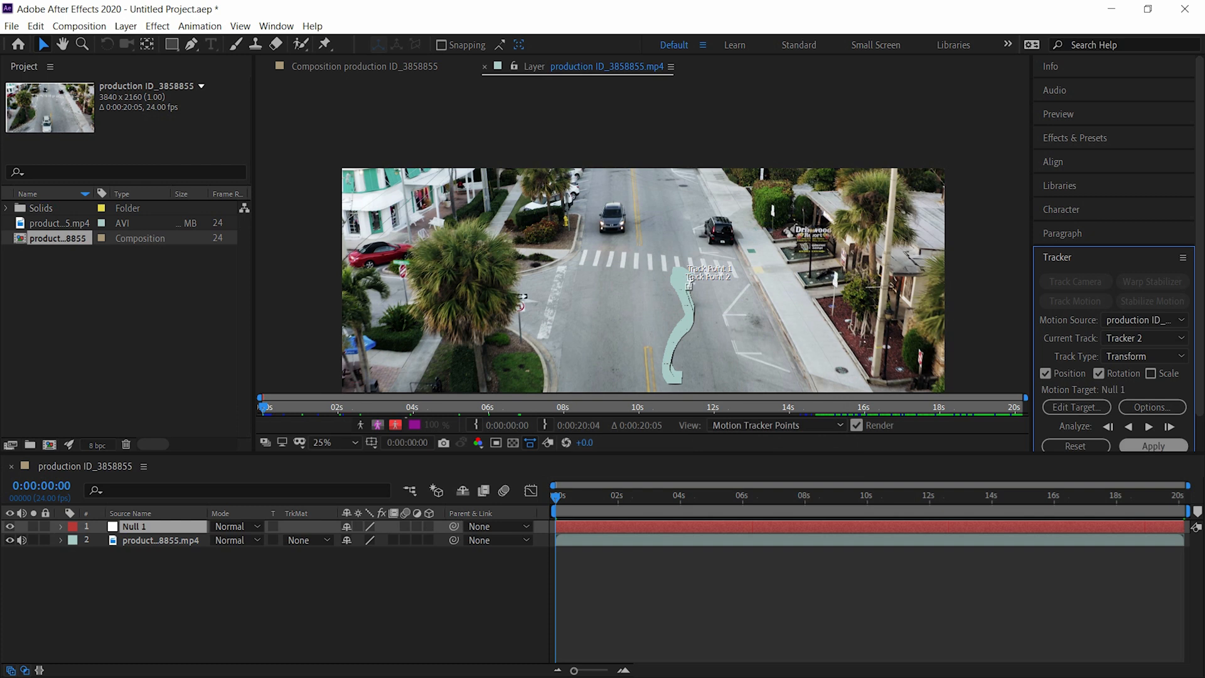
left_click(1153, 445)
key("Return")
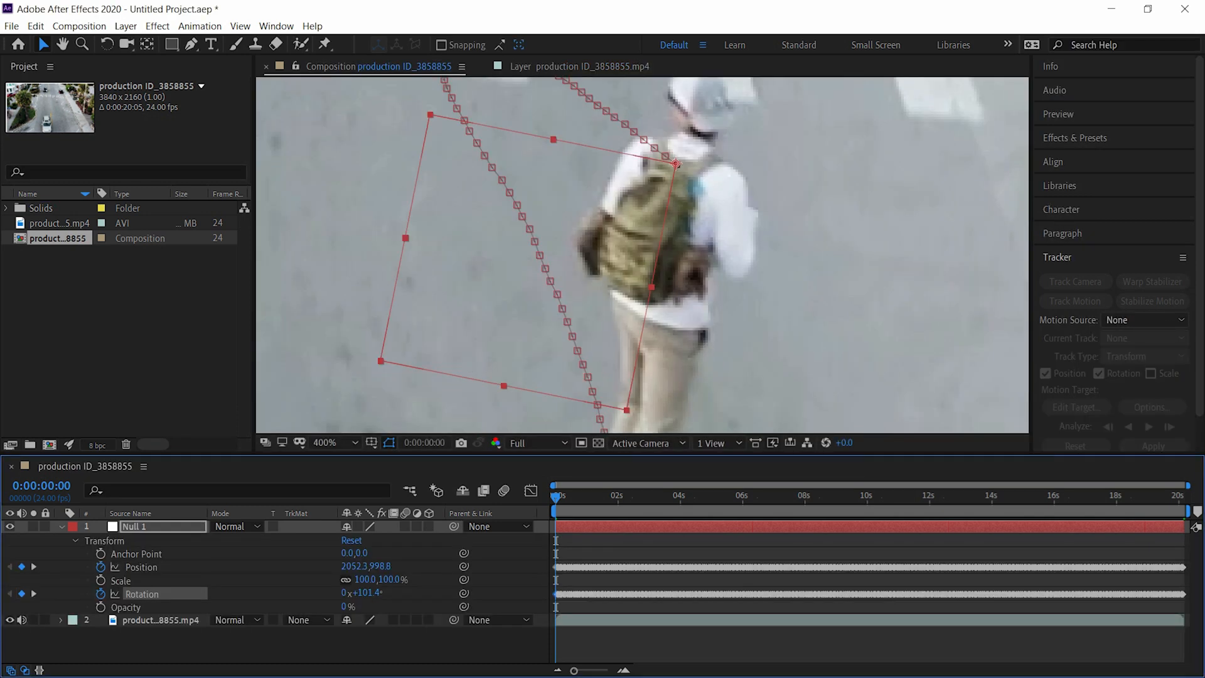
Step: Play back the composition from a wider view to check how the tracked overlay follows the skateboarder
key("space")
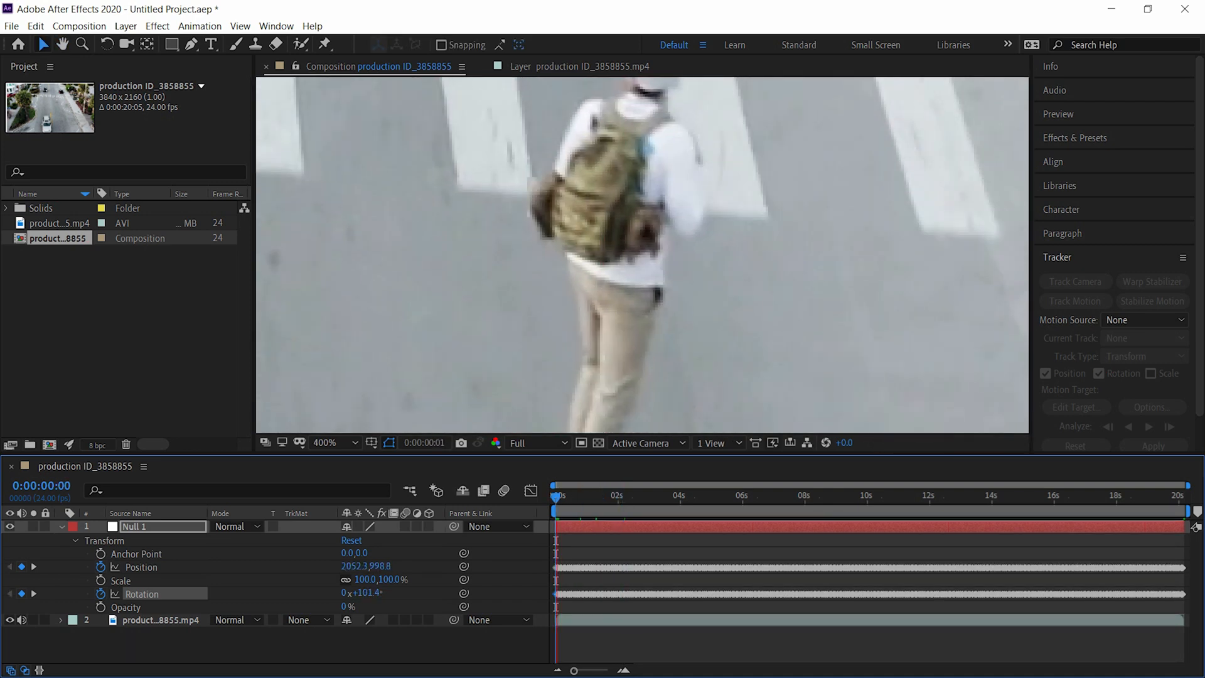
key("comma")
key("comma")
key("comma")
key("comma")
key("comma")
key("comma")
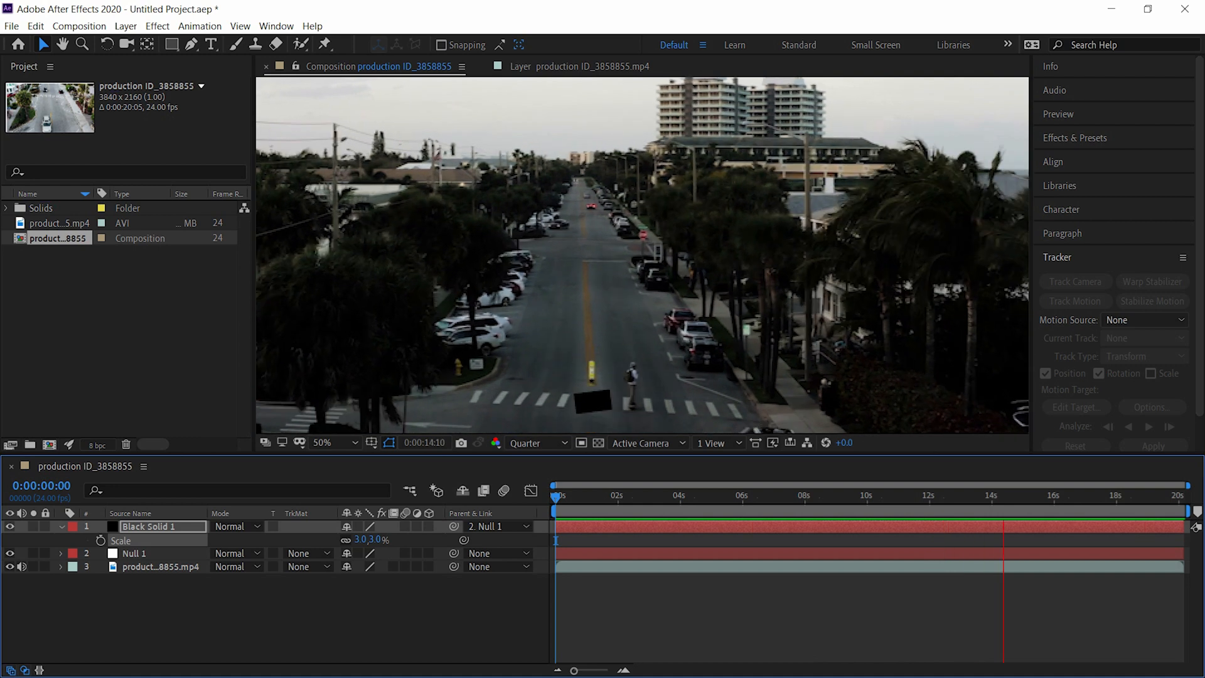
key("space")
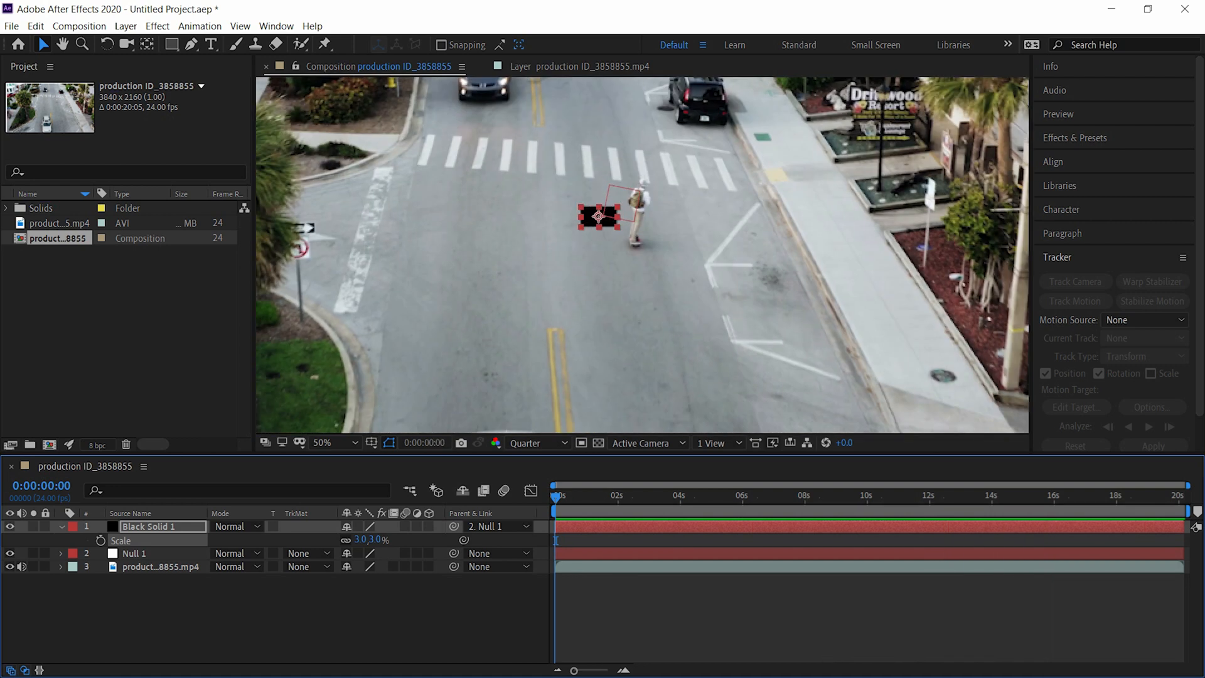
Step: Add an empty text layer and make it a 3D layer
right_click(205, 613)
mouse_move(238, 466)
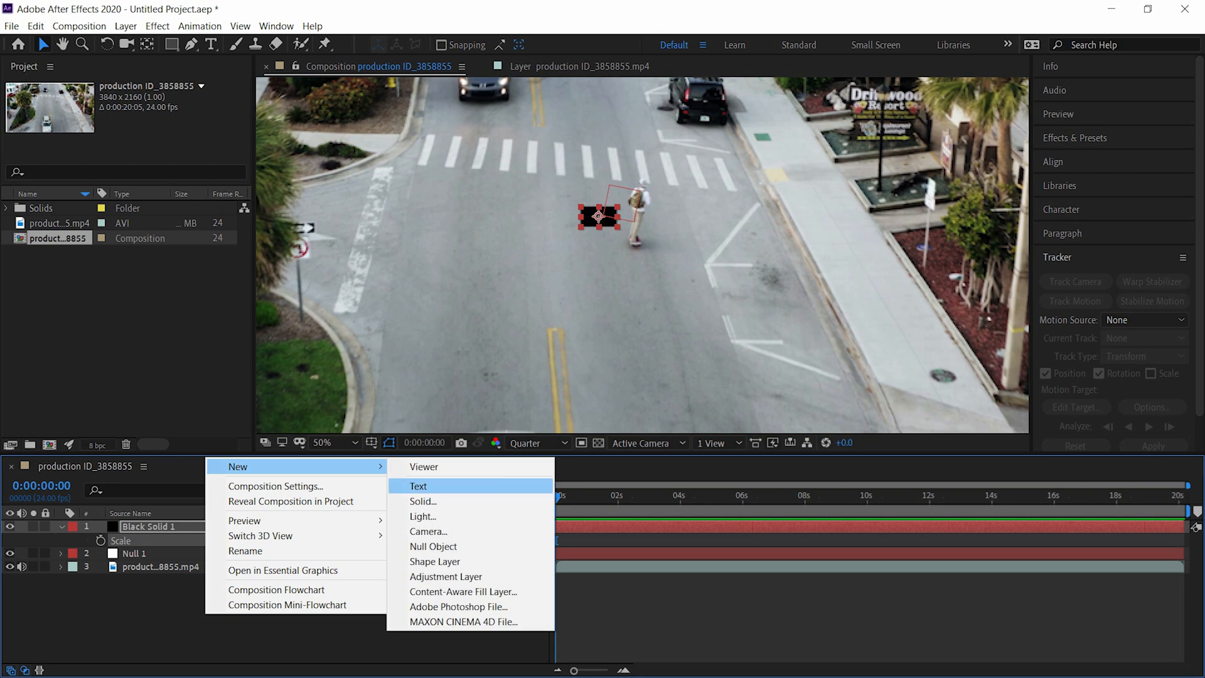
left_click(418, 486)
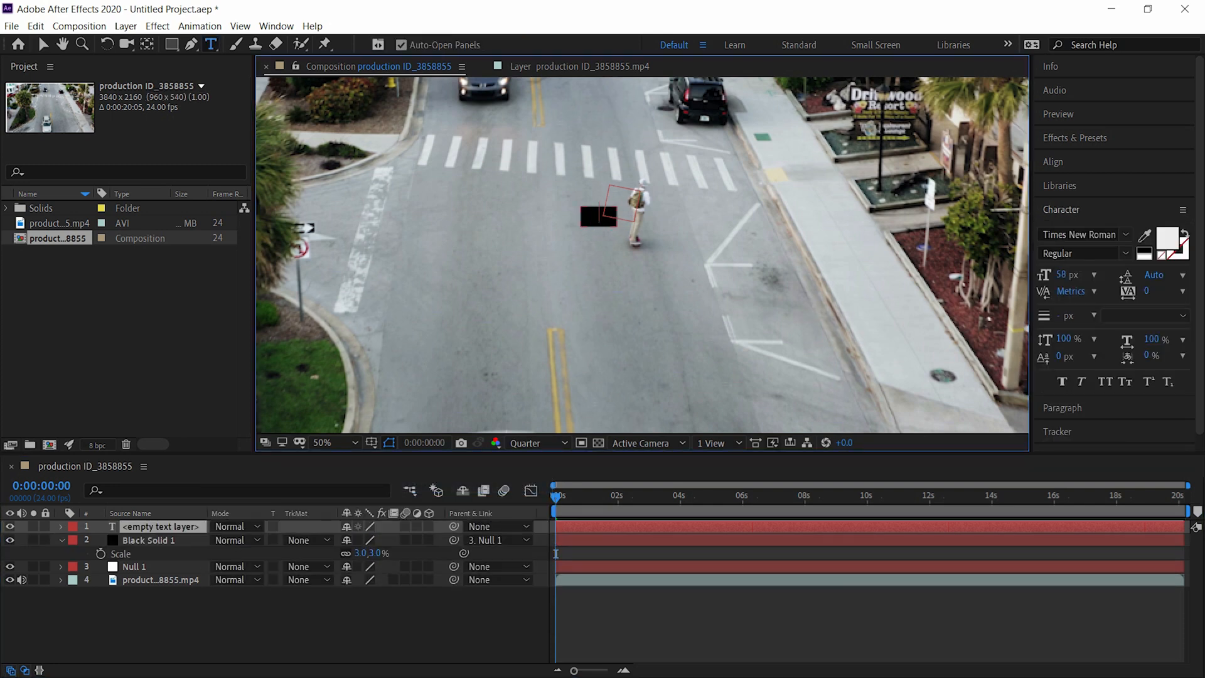
left_click(429, 526)
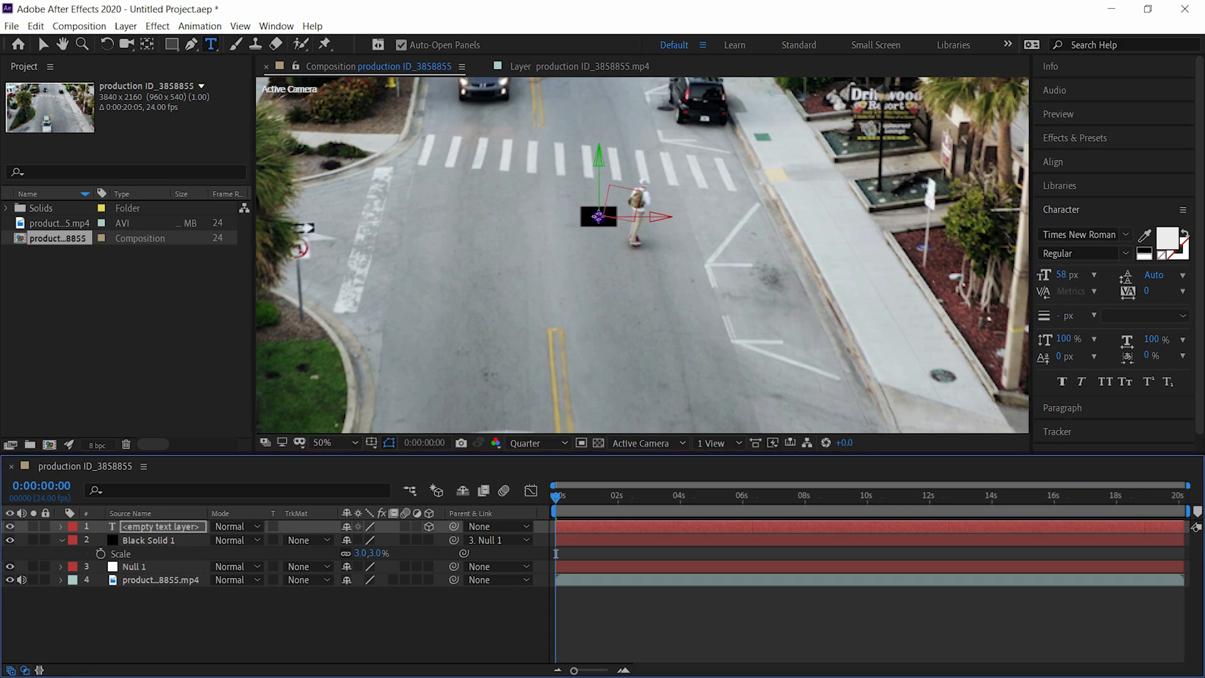
Step: Create a separate text layer on the road below the black rectangle reading "Track Motion" on two lines
left_click(553, 259)
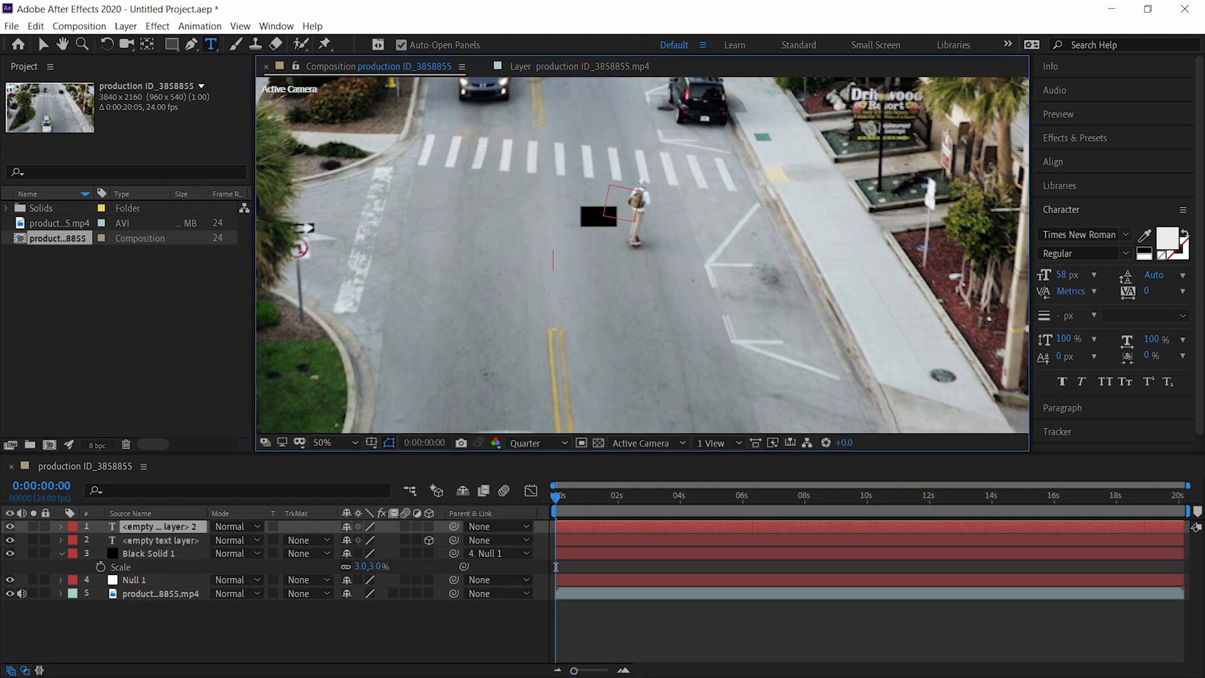
type("Track M")
key("BackSpace")
key("Return")
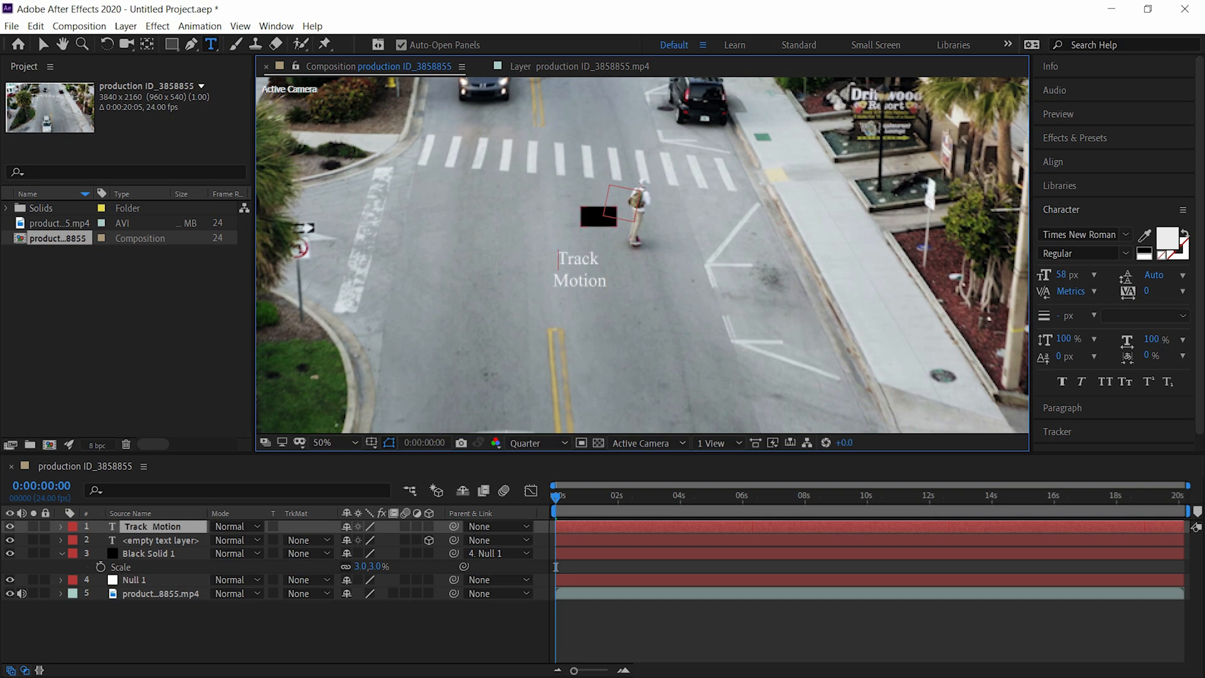
Step: Parent the Track Motion text layer to Null 1 and hide the Black Solid 1 layer
left_click(495, 526)
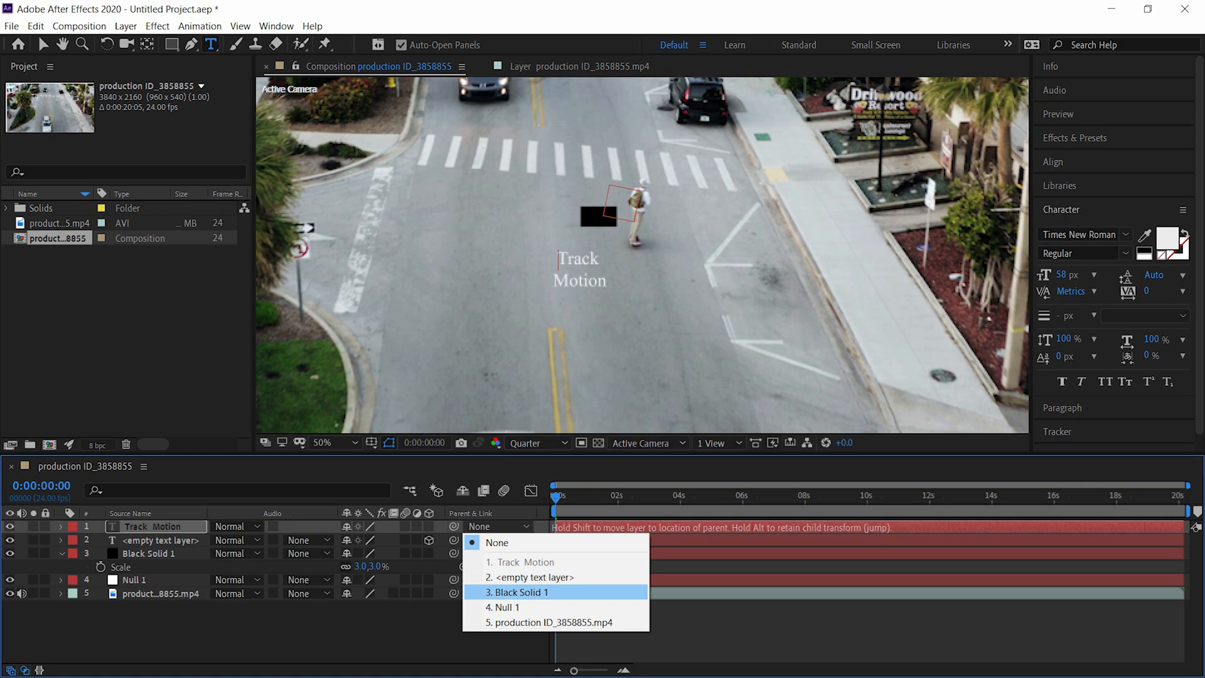
left_click(508, 606)
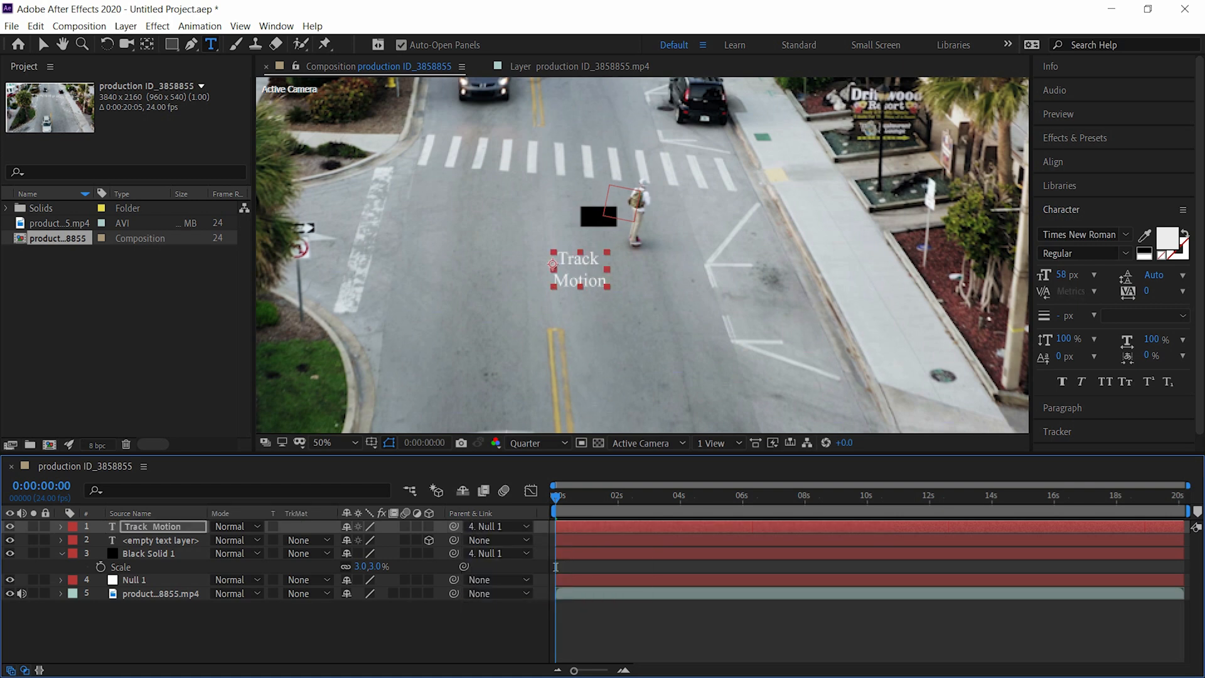
left_click(10, 552)
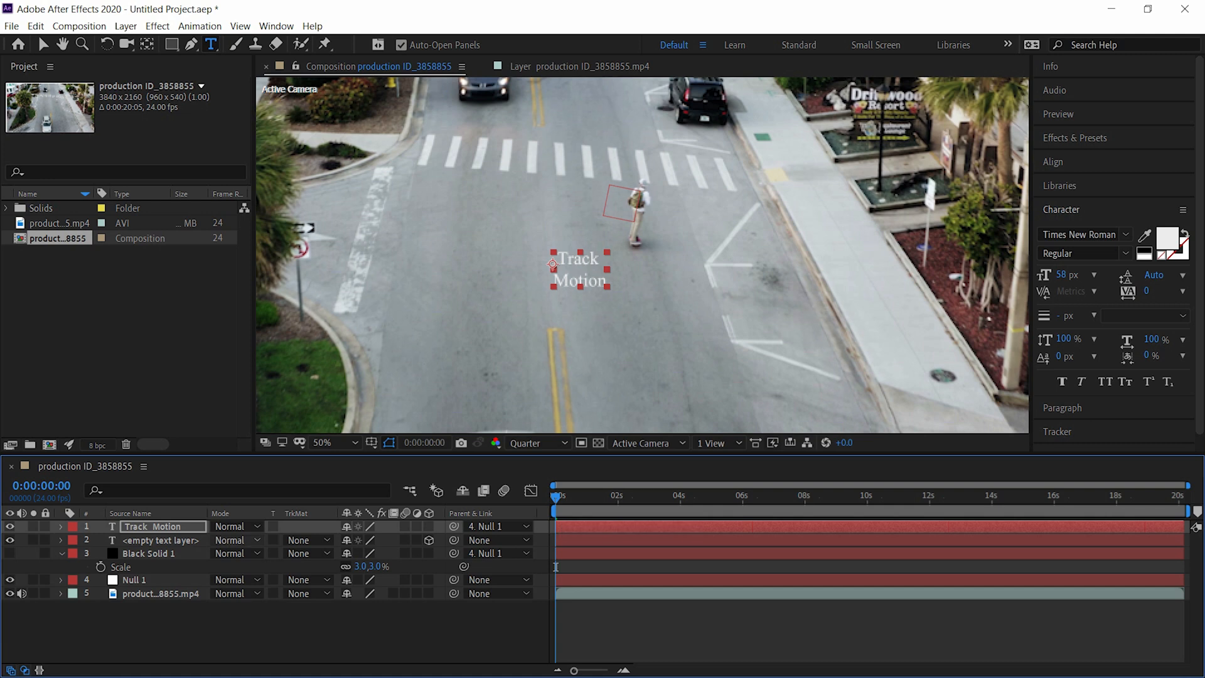
Step: Position the Track Motion text above the skateboarder's head at -115.5, 102.9, previewing how it follows the movement
key("p")
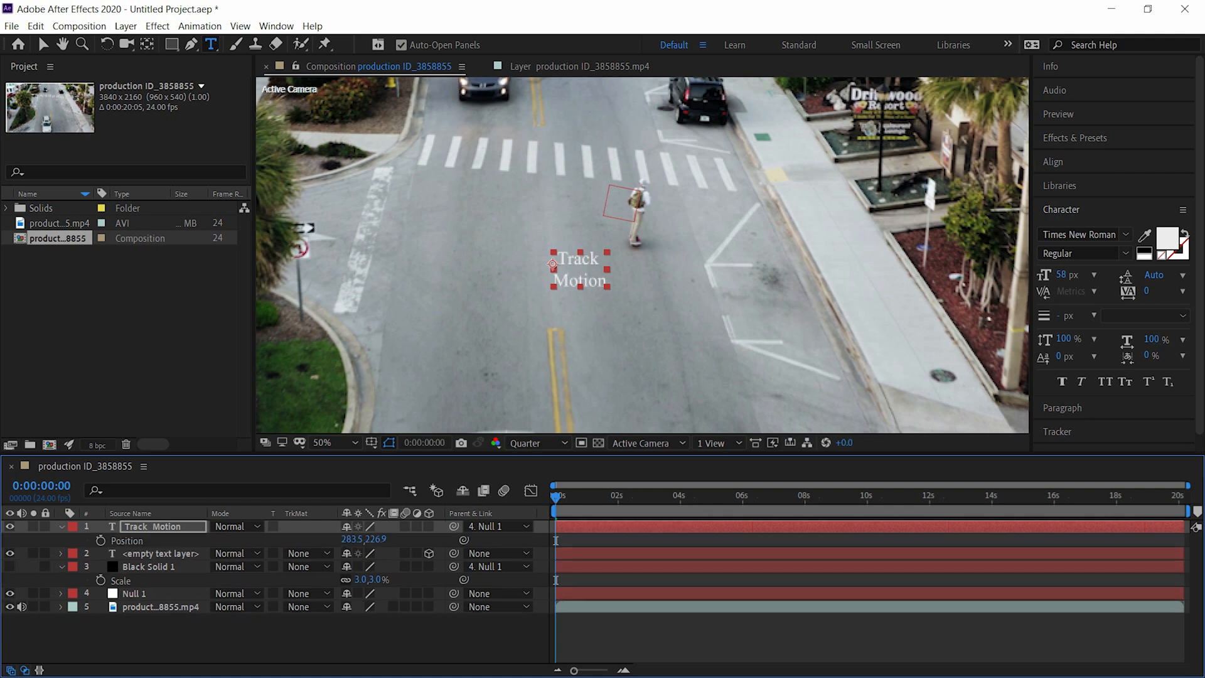
left_click_drag(350, 539, 217, 539)
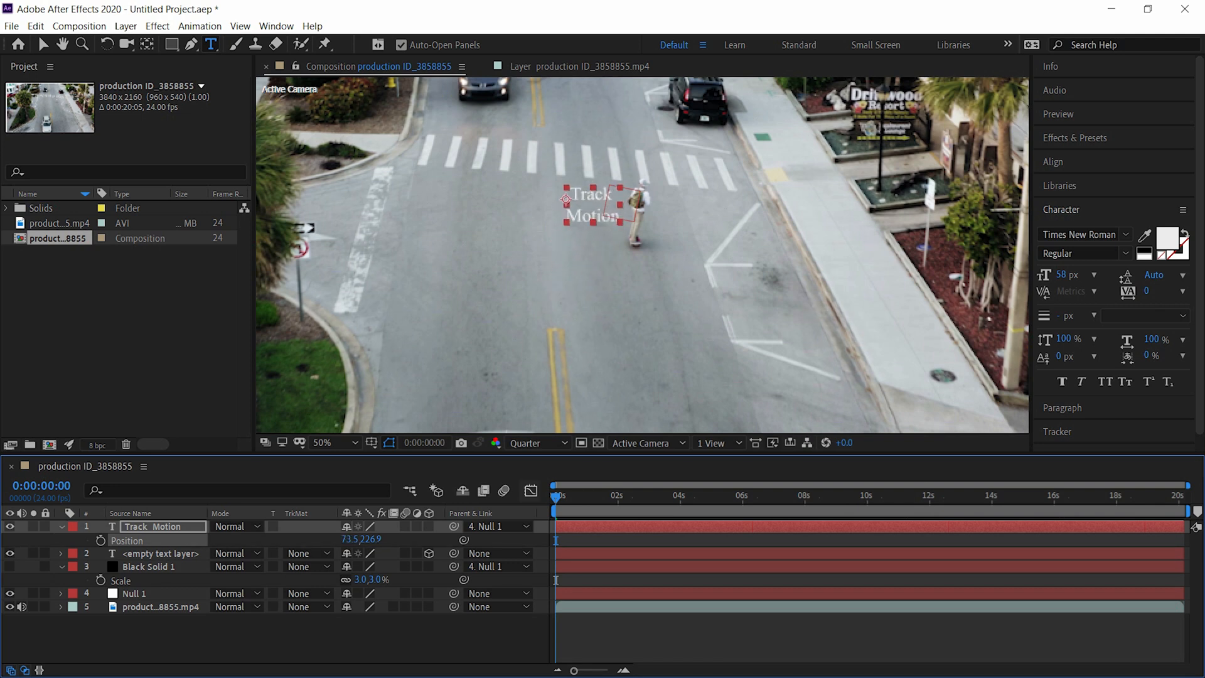
key("space")
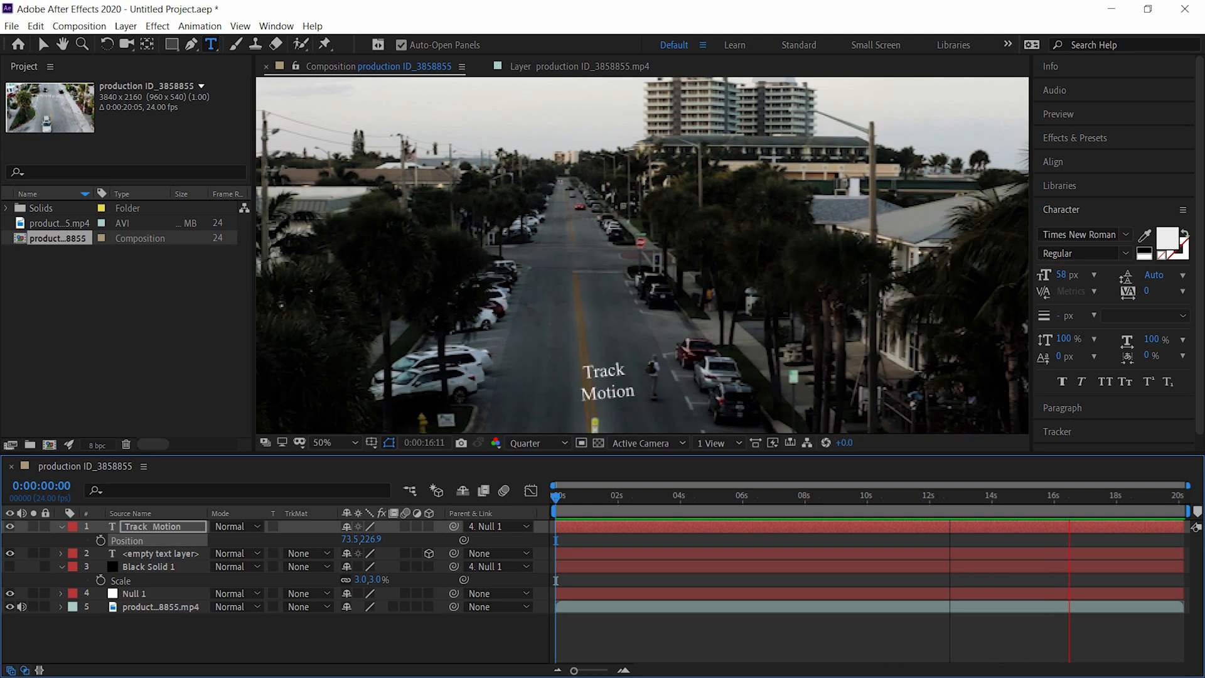
key("space")
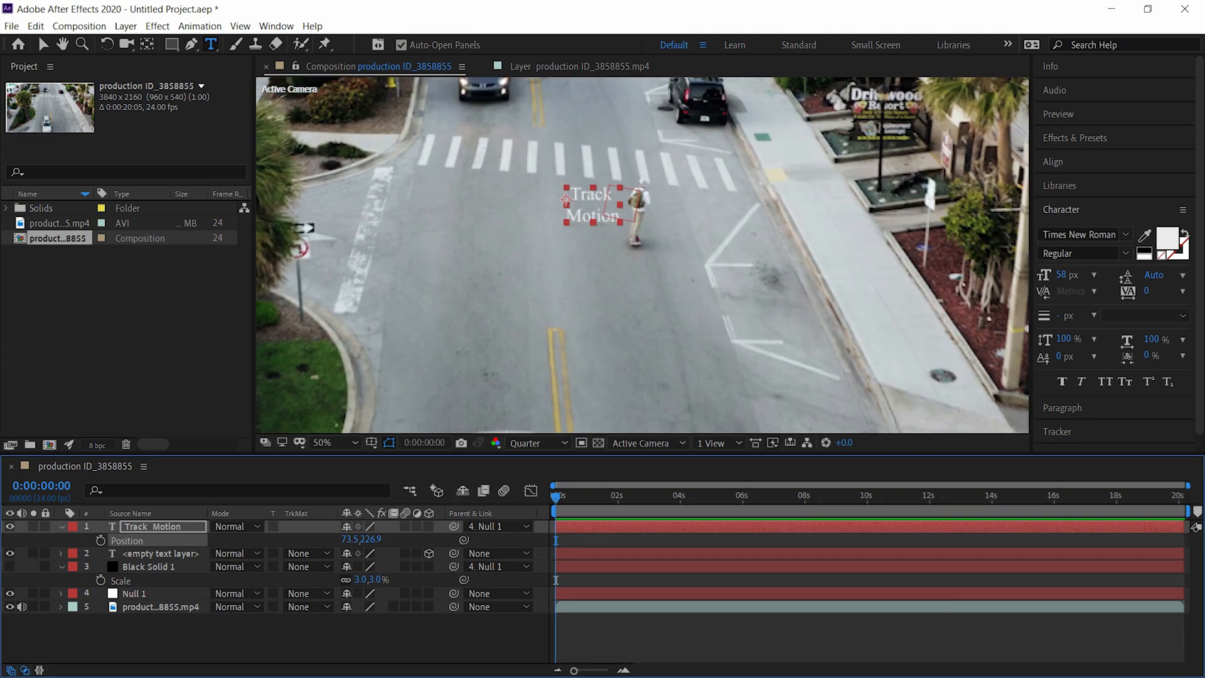
left_click_drag(350, 539, 275, 539)
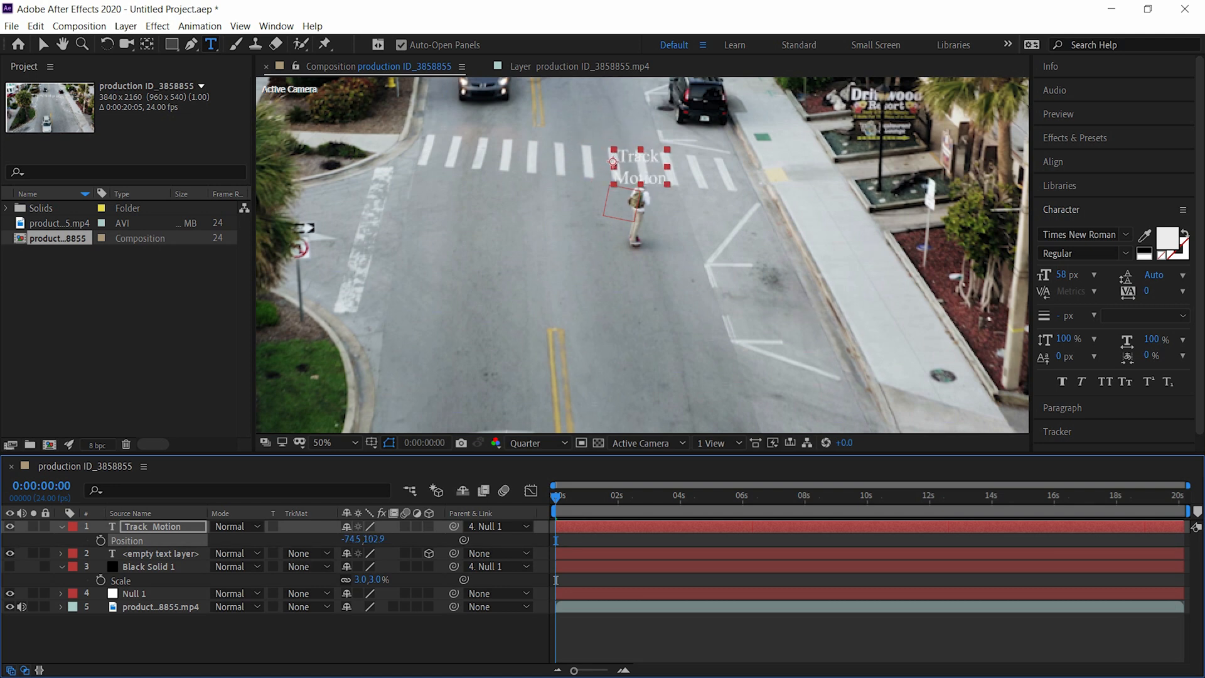
left_click_drag(350, 539, 314, 539)
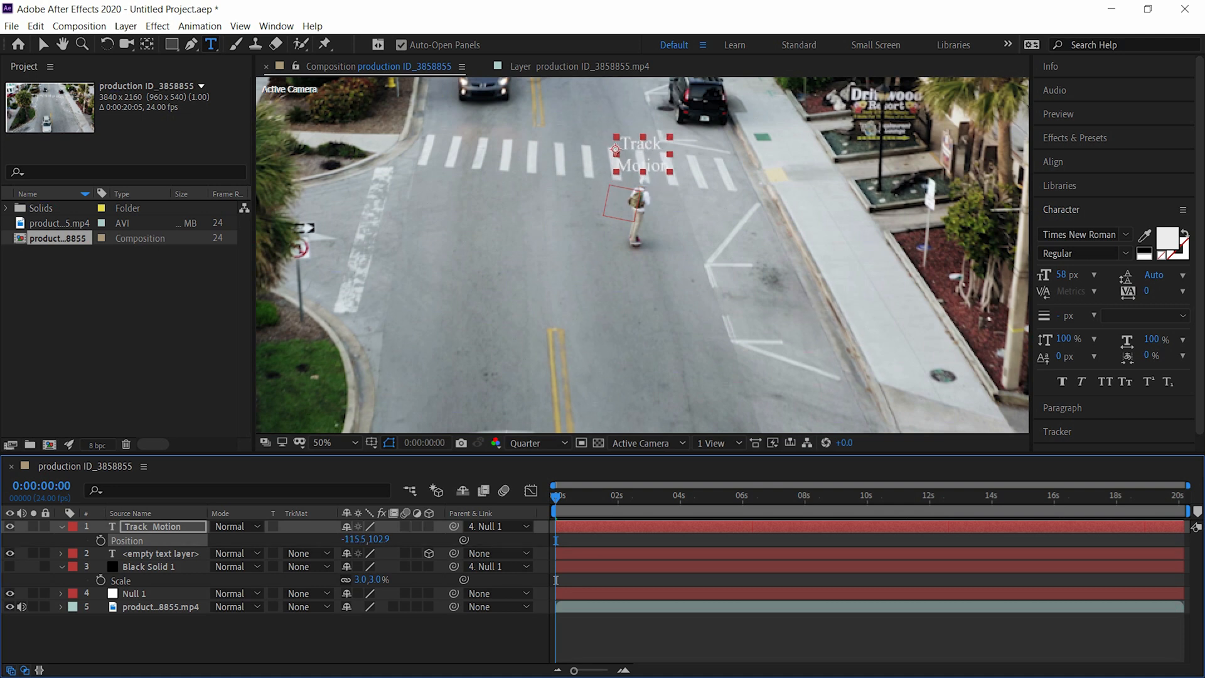
key("space")
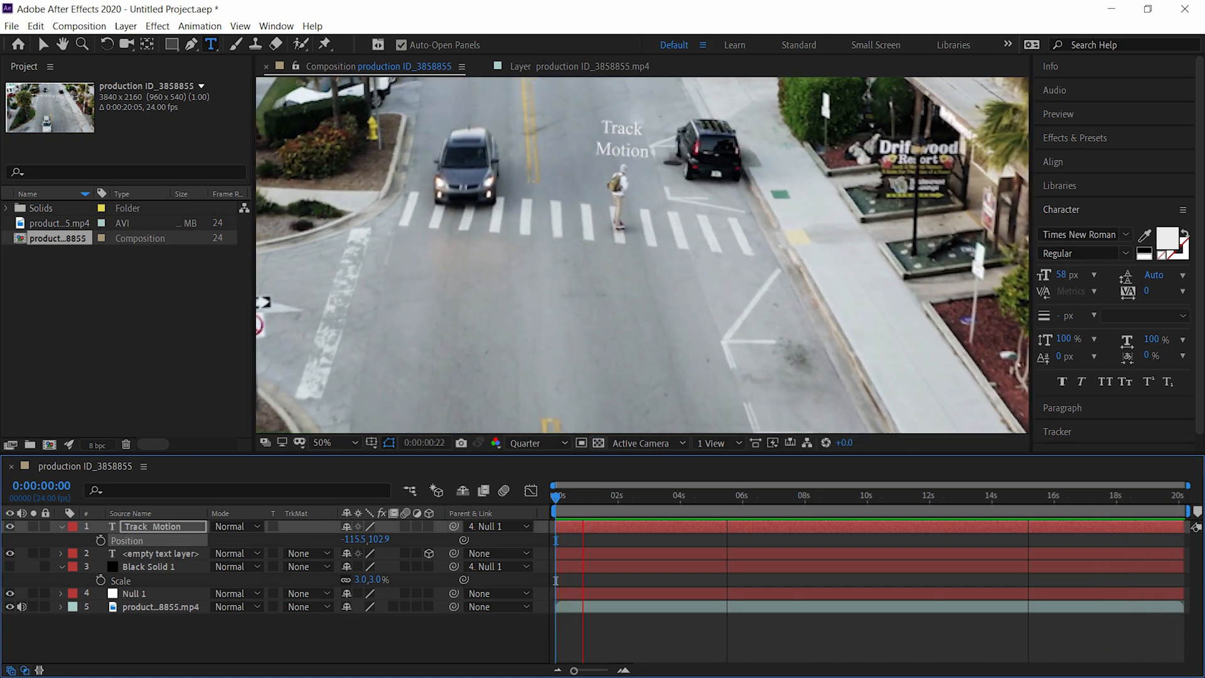
key("space")
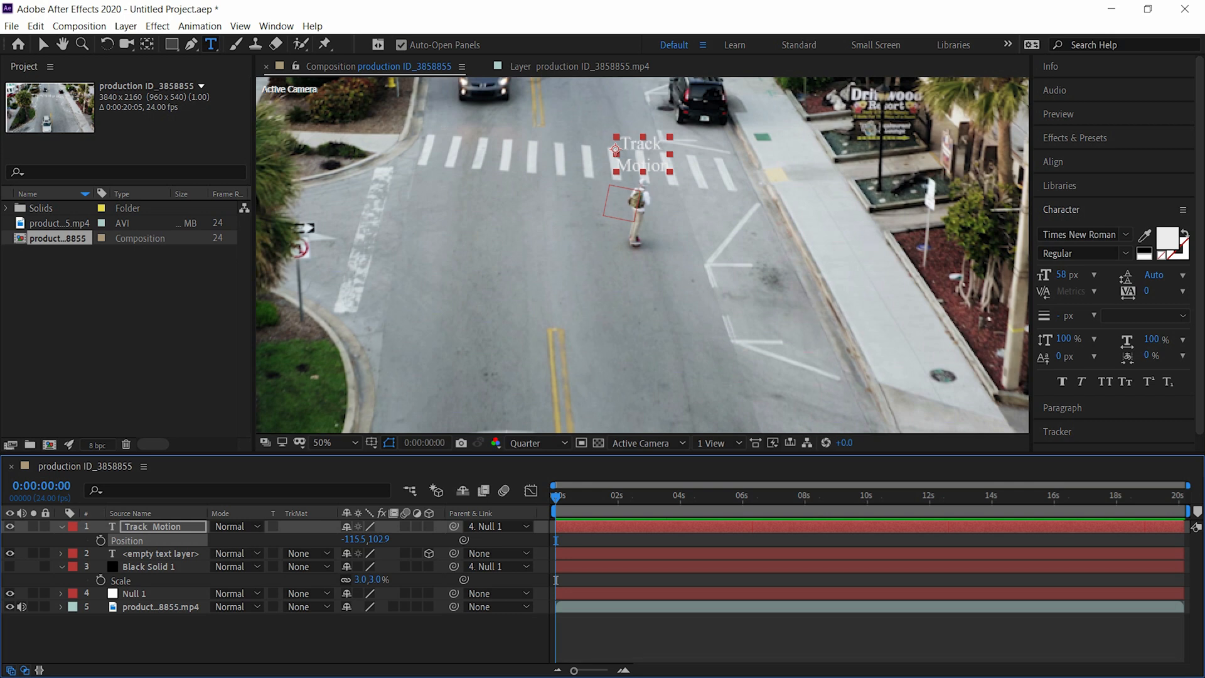
left_click(50, 66)
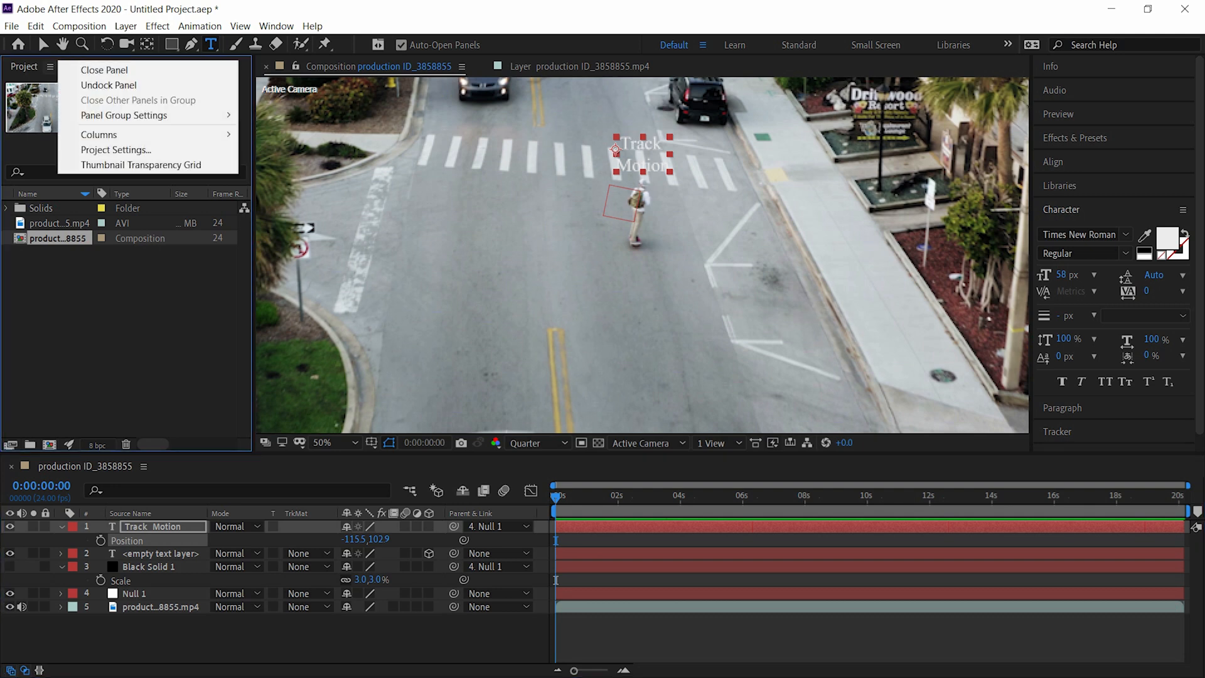
key("Escape")
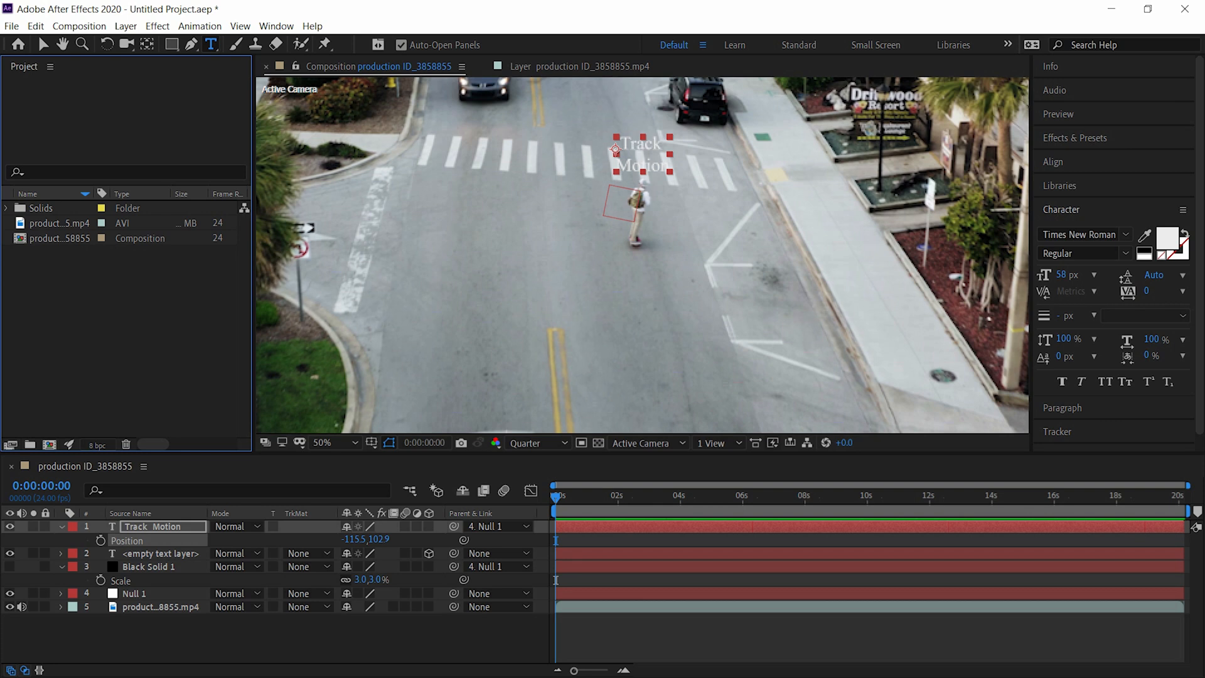
Step: Set the font size of the Track Motion text layer to 61 px
left_click(153, 527)
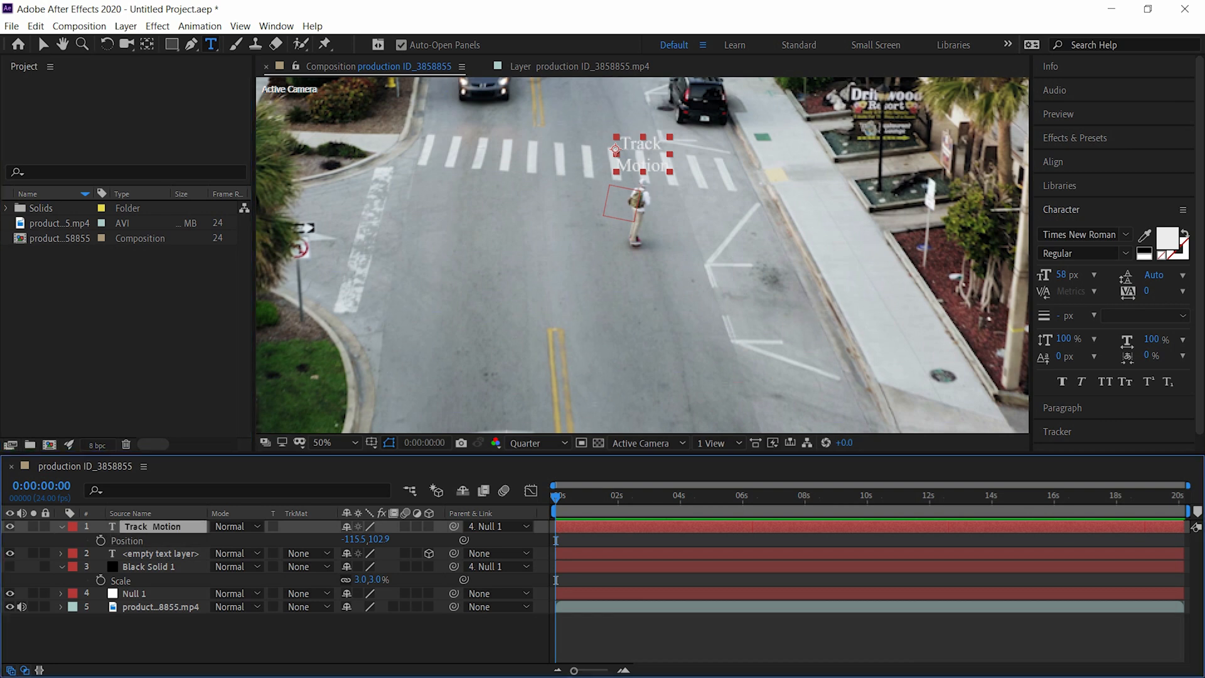
scroll(1126, 252, "down", 1)
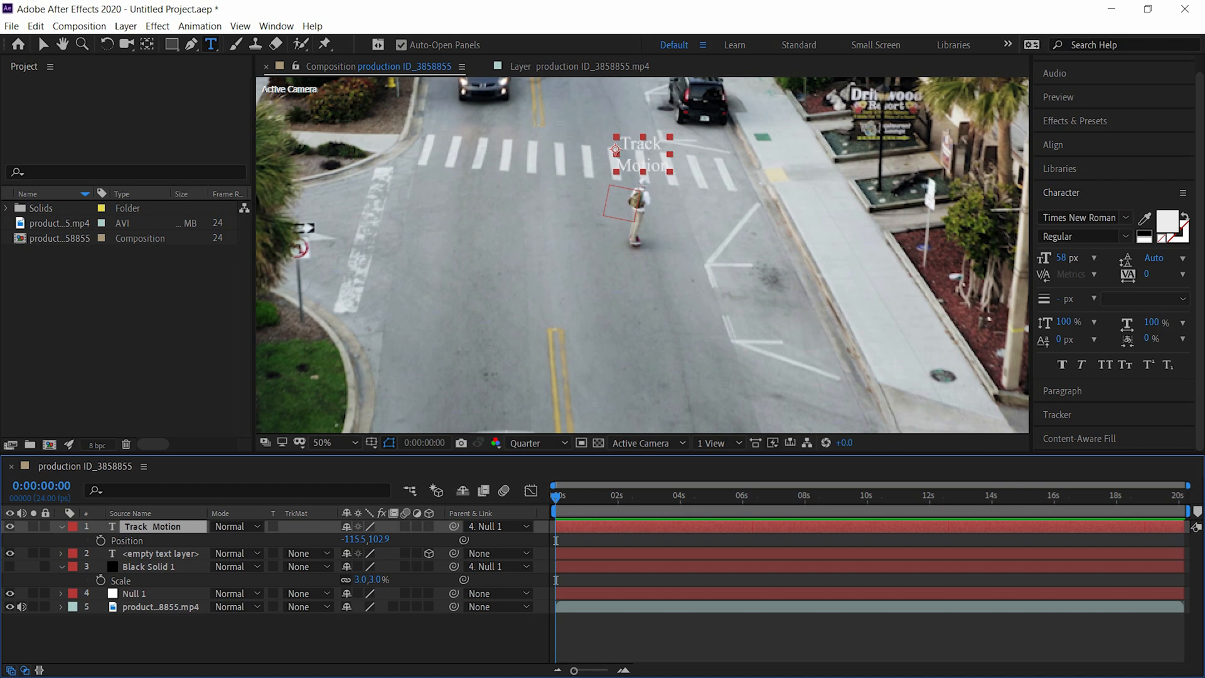
left_click_drag(1060, 258, 1062, 258)
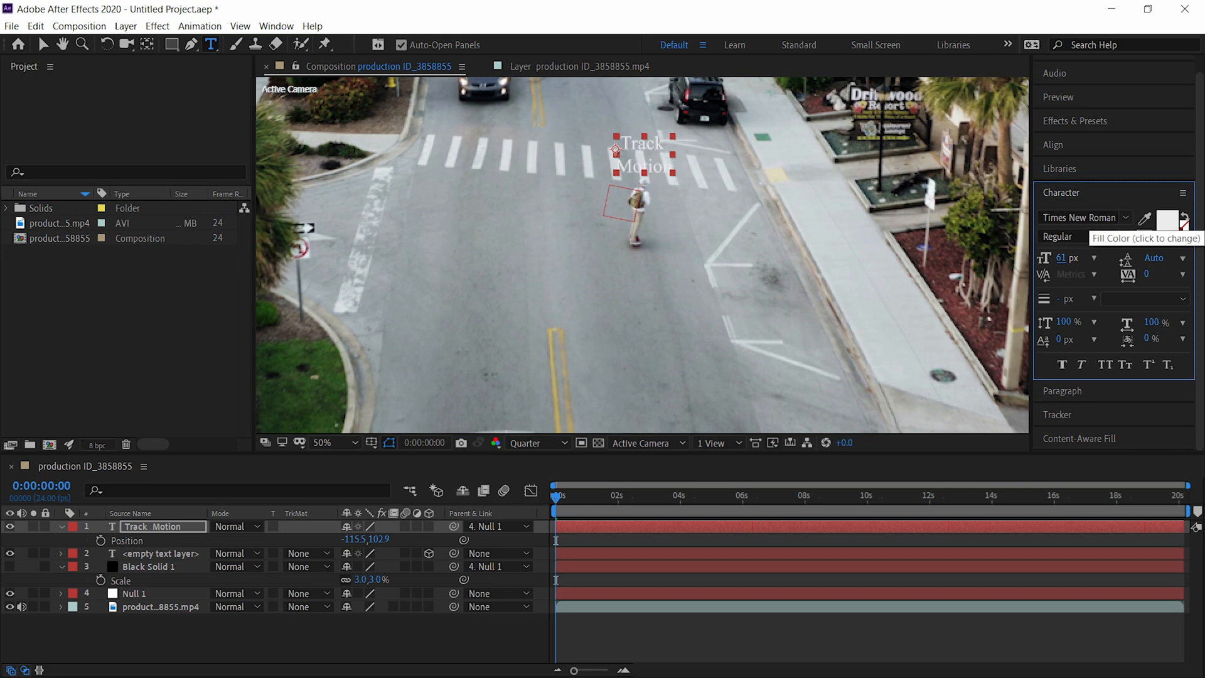
Step: Change the Track Motion text's fill color to dark red, hex 400000
left_click(1167, 221)
left_click(692, 307)
left_click_drag(692, 308, 692, 438)
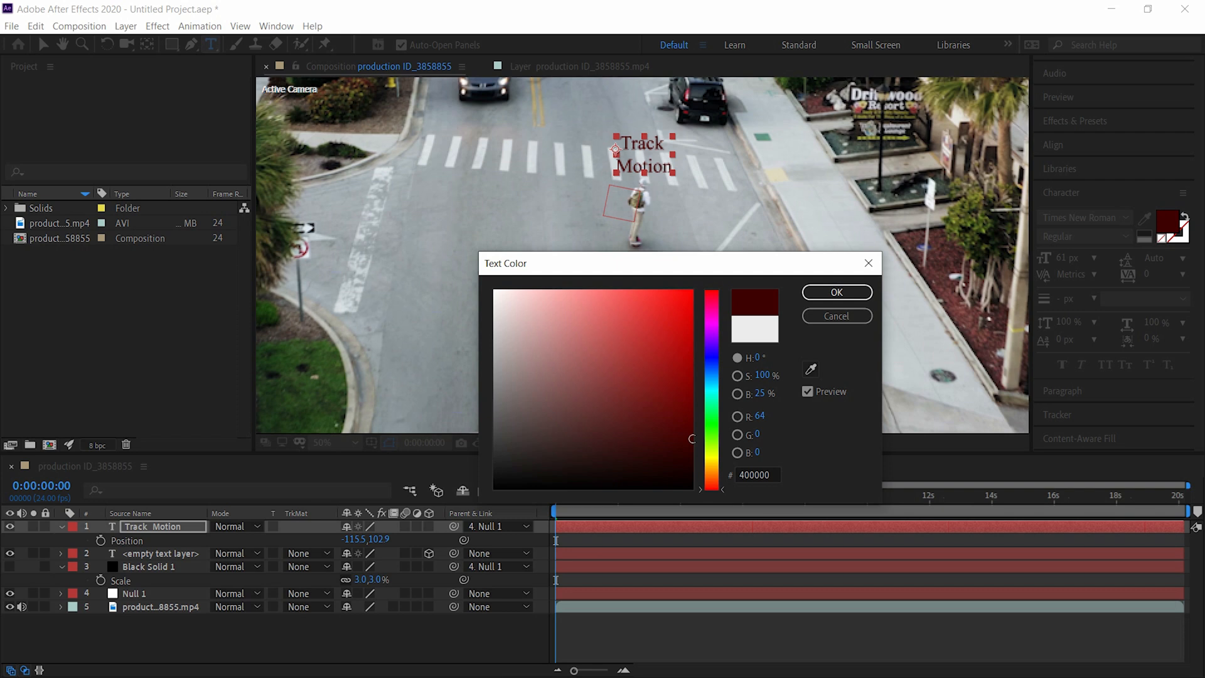
left_click(836, 292)
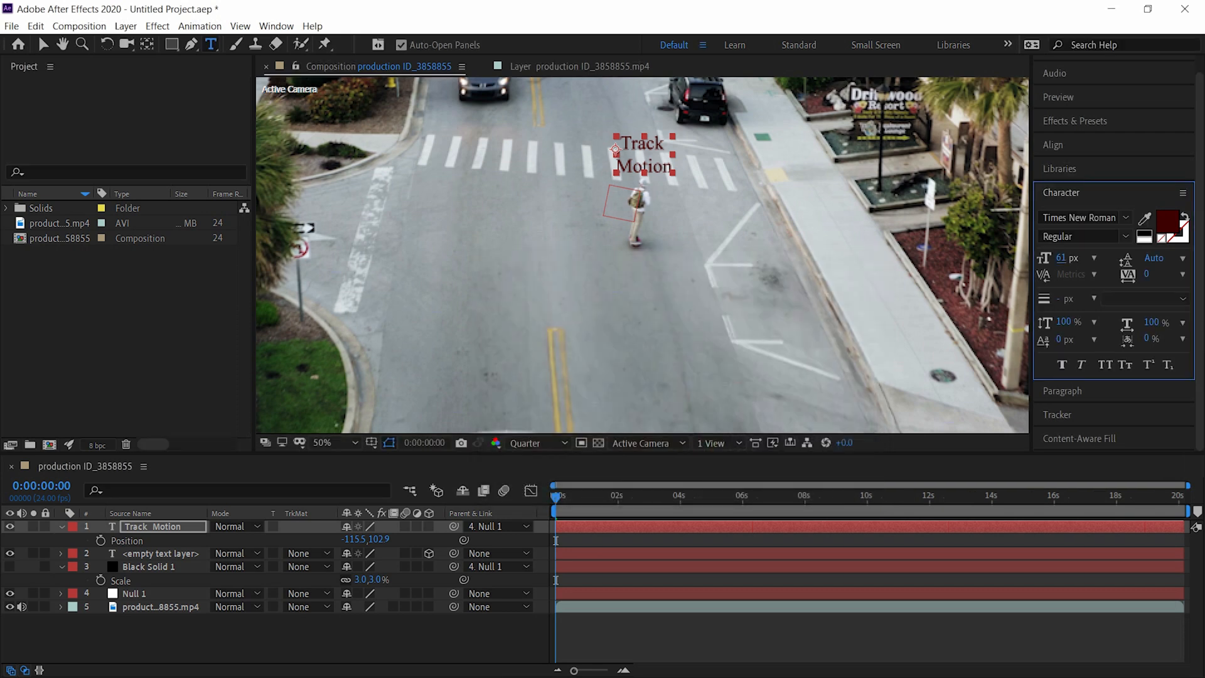
Step: Change the Track Motion text's fill color to a bright, fully saturated orange
left_click(1167, 220)
left_click(644, 399)
left_click_drag(644, 398, 575, 345)
mouse_move(711, 461)
left_mouse_down()
mouse_move(711, 489)
mouse_move(711, 478)
left_mouse_up()
left_click_drag(575, 344, 692, 290)
key("Return")
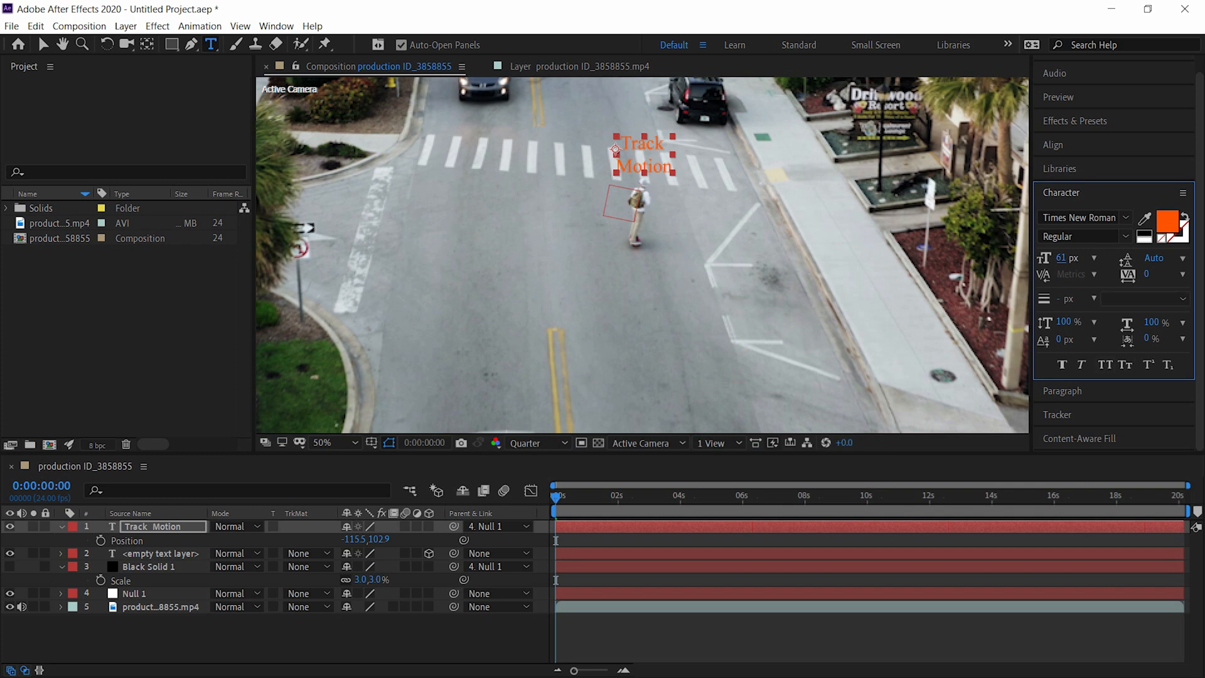
Step: Preview the whole composition from its beginning to check how the Track Motion label follows the skateboarder
key("space")
left_click(557, 496)
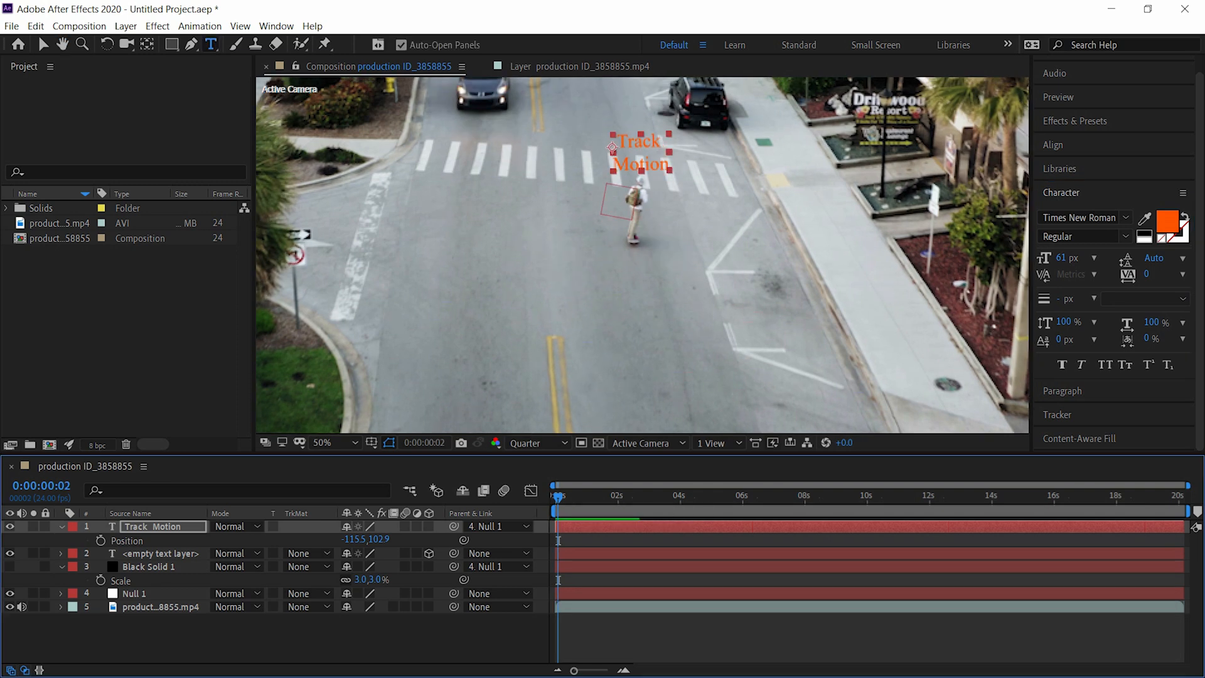
key("space")
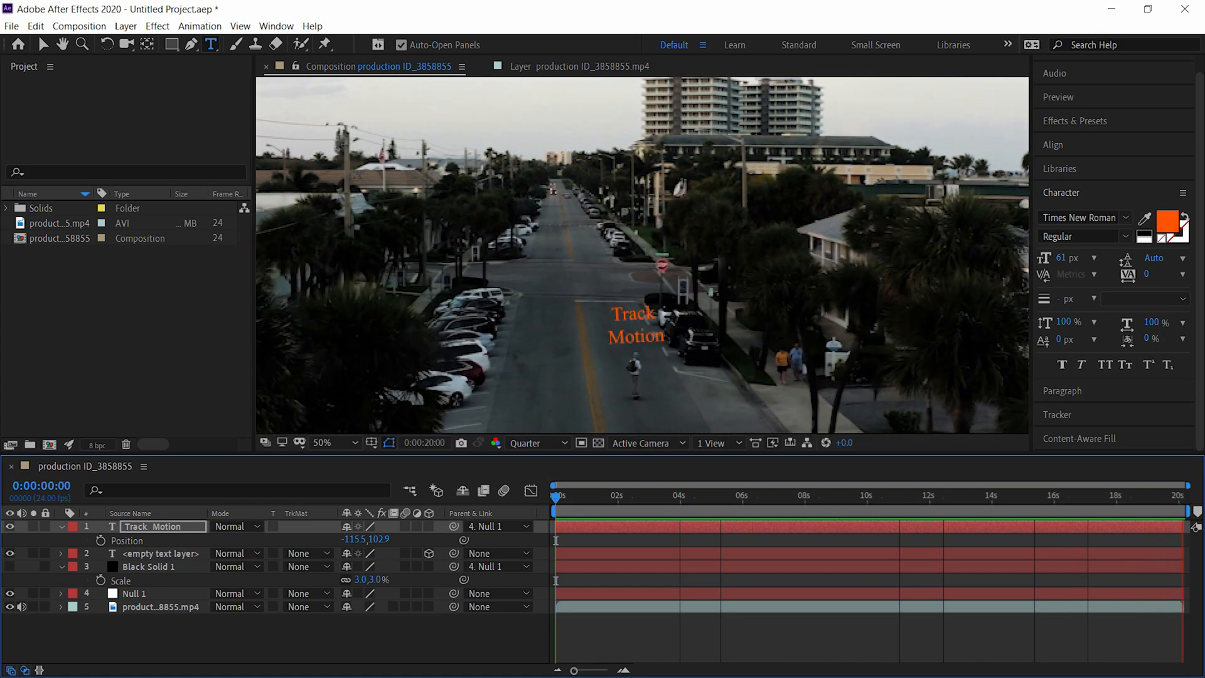
key("space")
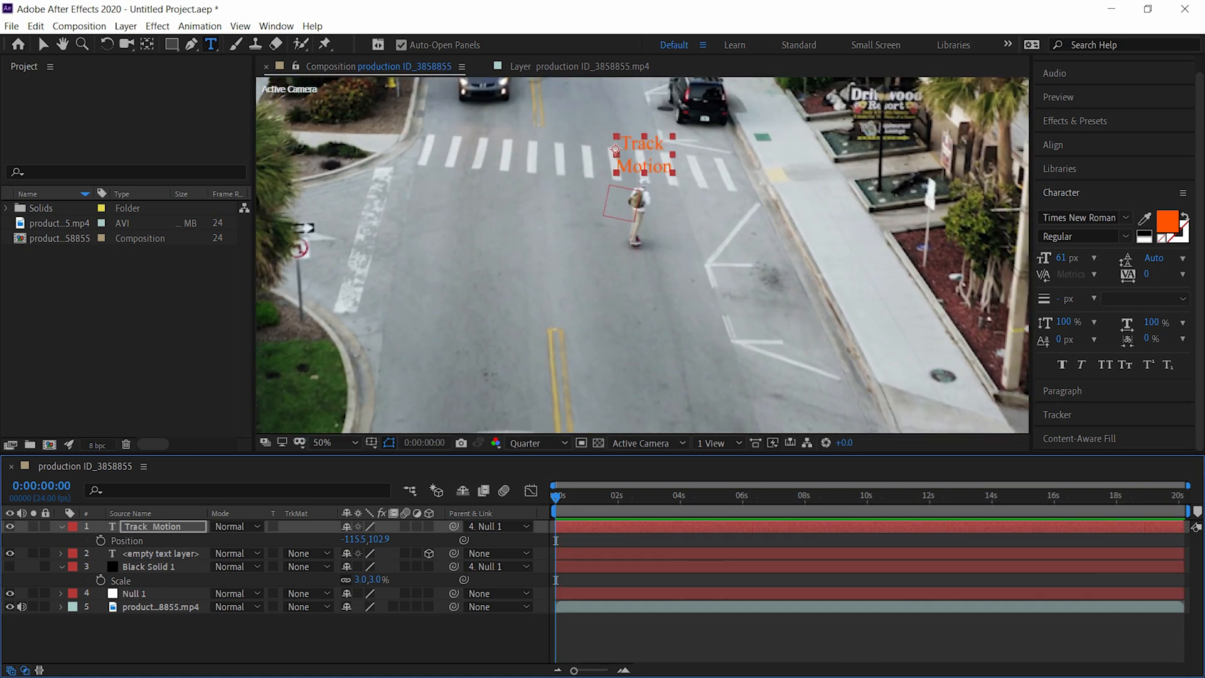